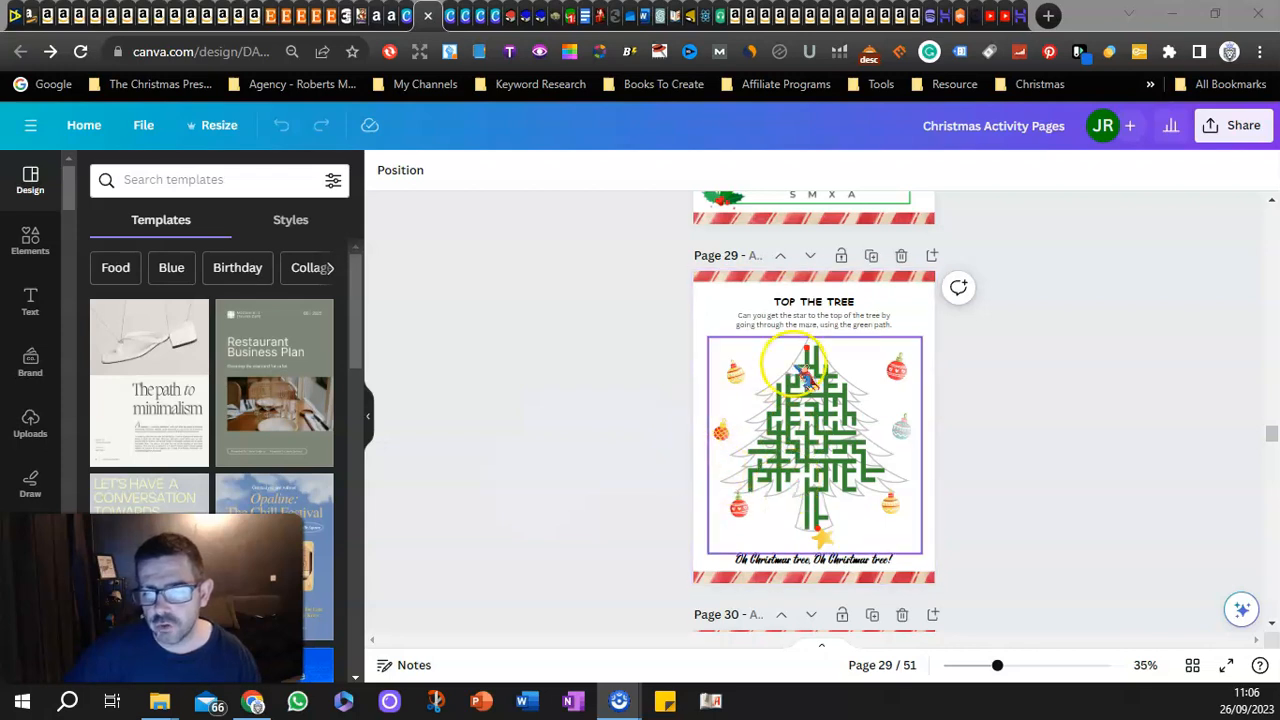
Step: Look through the maze activities on pages 29 to 32 of the Christmas Activity Pages design
{"action": "scroll", "coordinate": [594, 429], "scroll_direction": "down", "scroll_amount": 4}
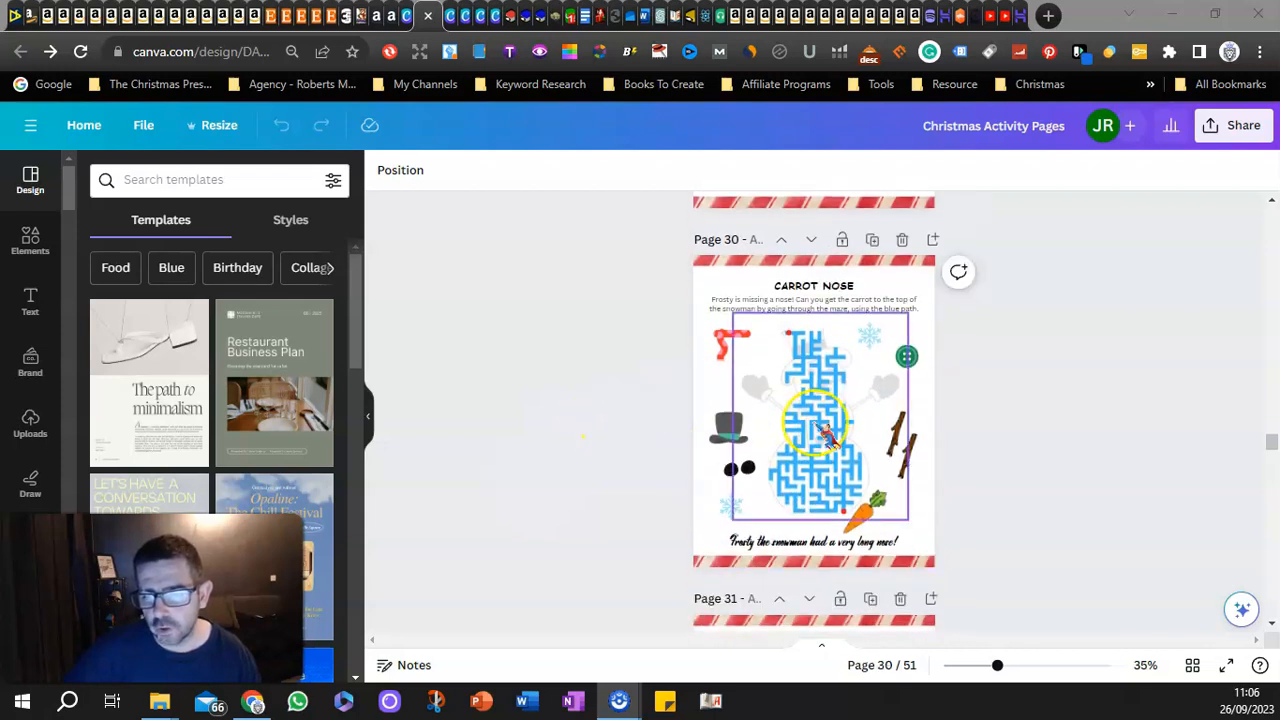
{"action": "scroll", "coordinate": [651, 358], "scroll_direction": "down", "scroll_amount": 4}
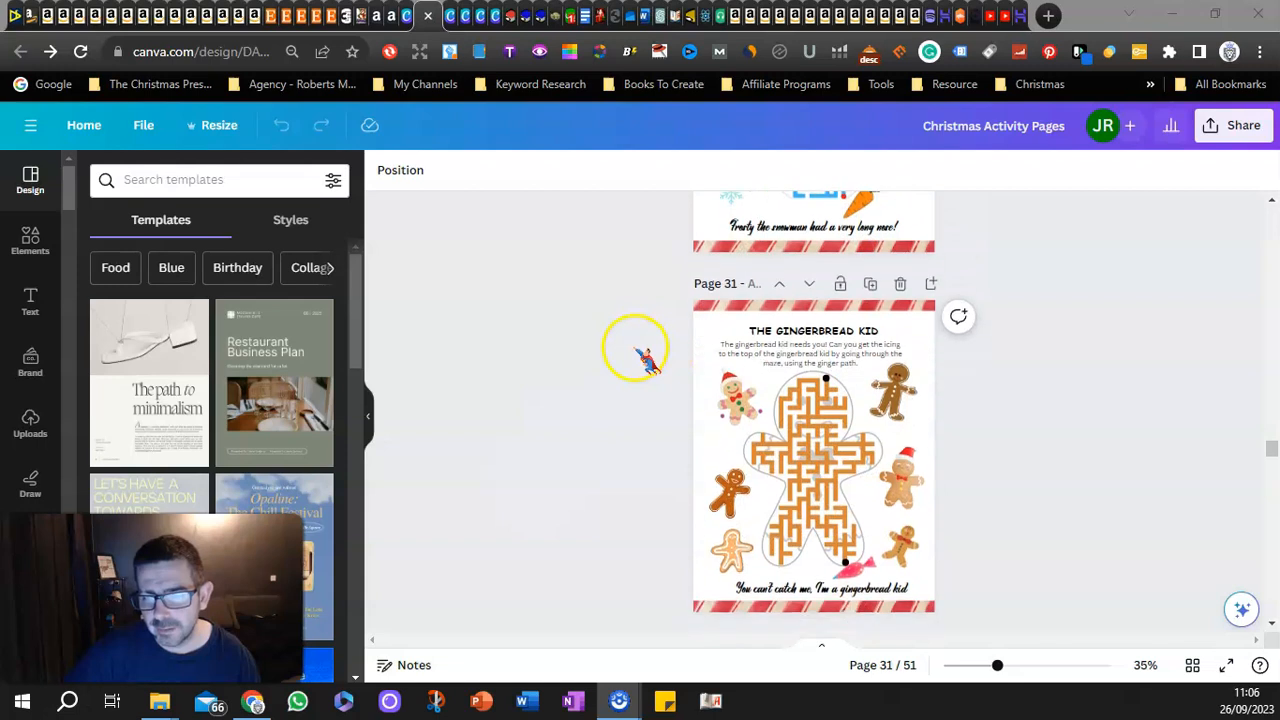
{"action": "scroll", "coordinate": [643, 400], "scroll_direction": "down", "scroll_amount": 3}
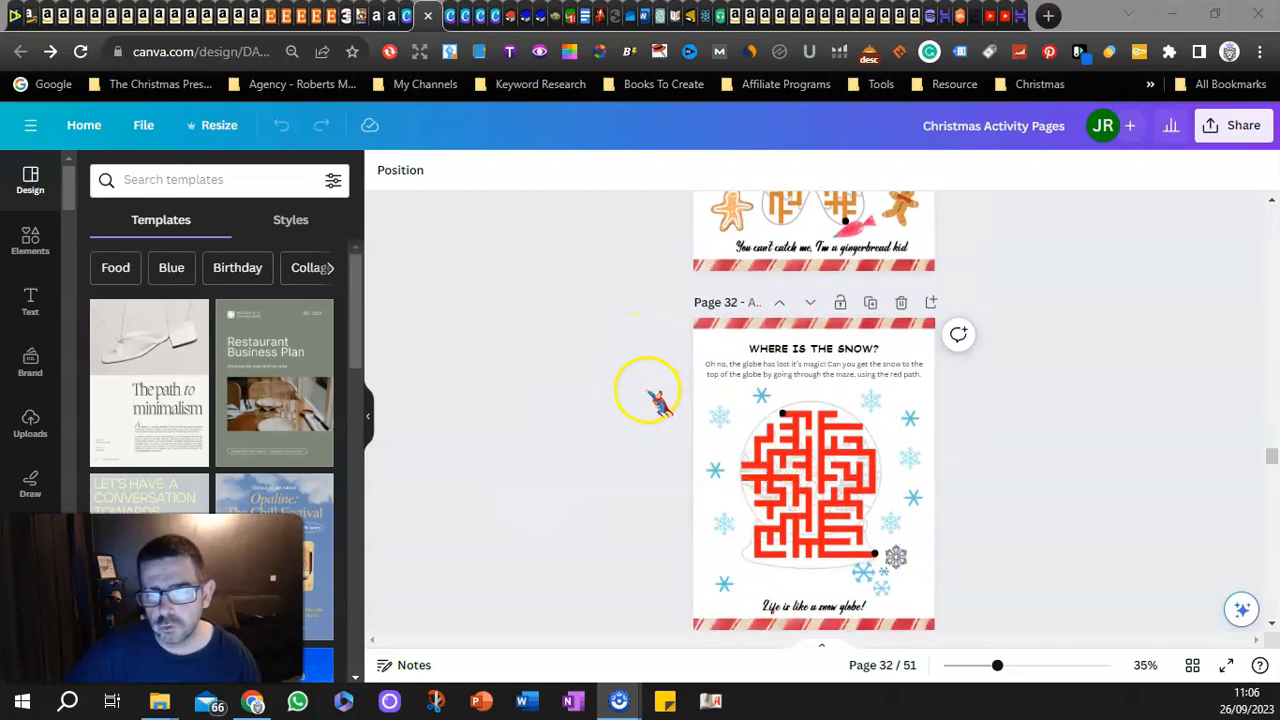
{"action": "scroll", "coordinate": [655, 400], "scroll_direction": "up", "scroll_amount": 4}
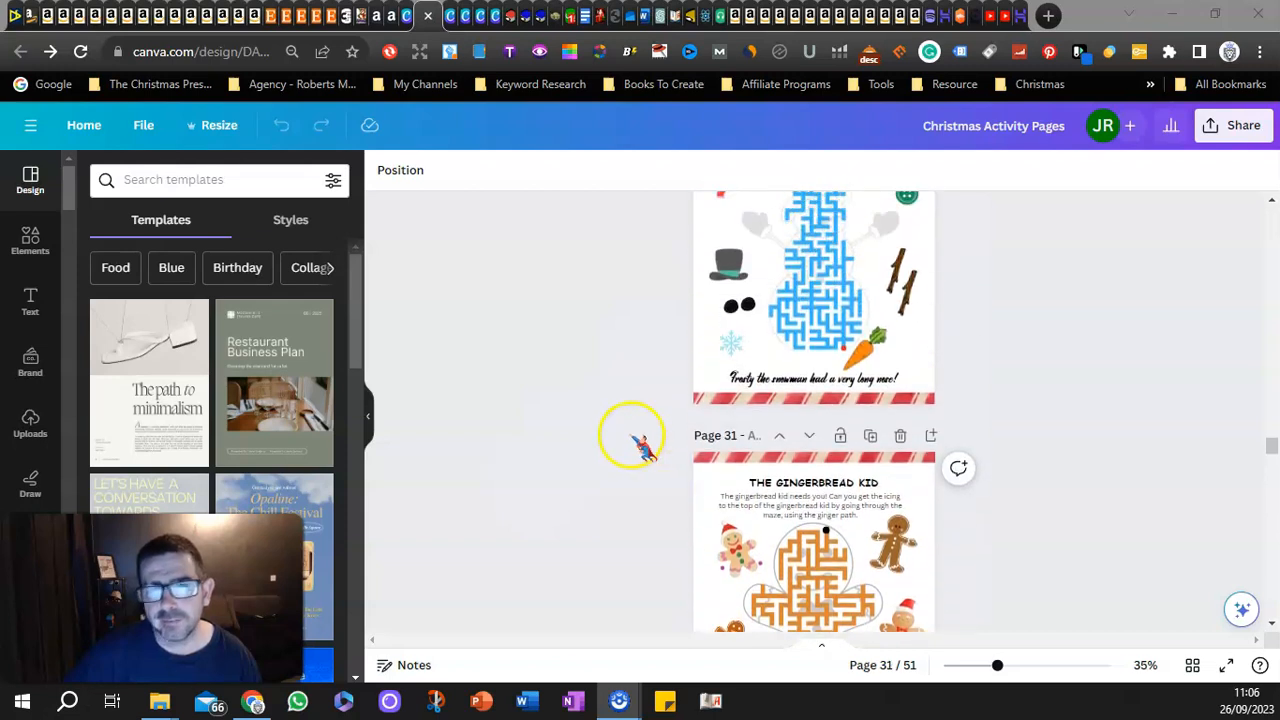
{"action": "scroll", "coordinate": [640, 445], "scroll_direction": "up", "scroll_amount": 1}
{"action": "scroll", "coordinate": [622, 425], "scroll_direction": "up", "scroll_amount": 5}
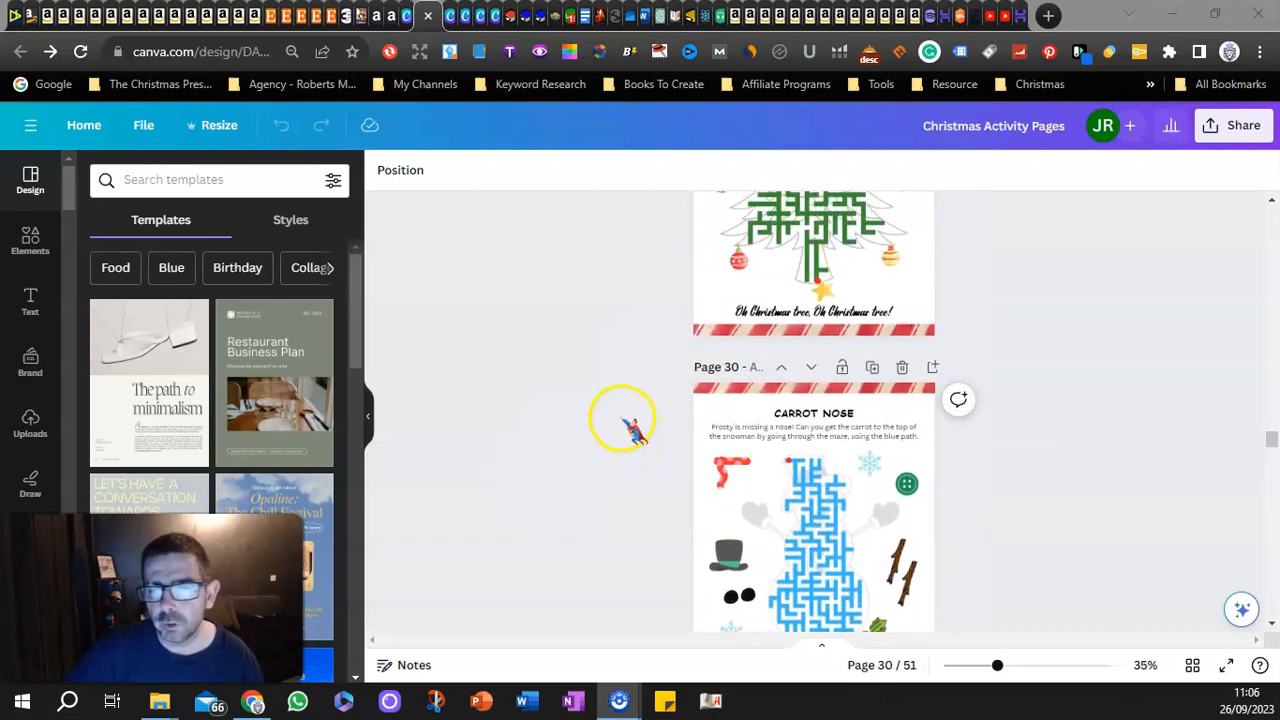
Step: Switch to the Simply Maze Crazy – Pro generator and set the maze template shape to Circle
{"action": "left_click", "coordinate": [352, 15]}
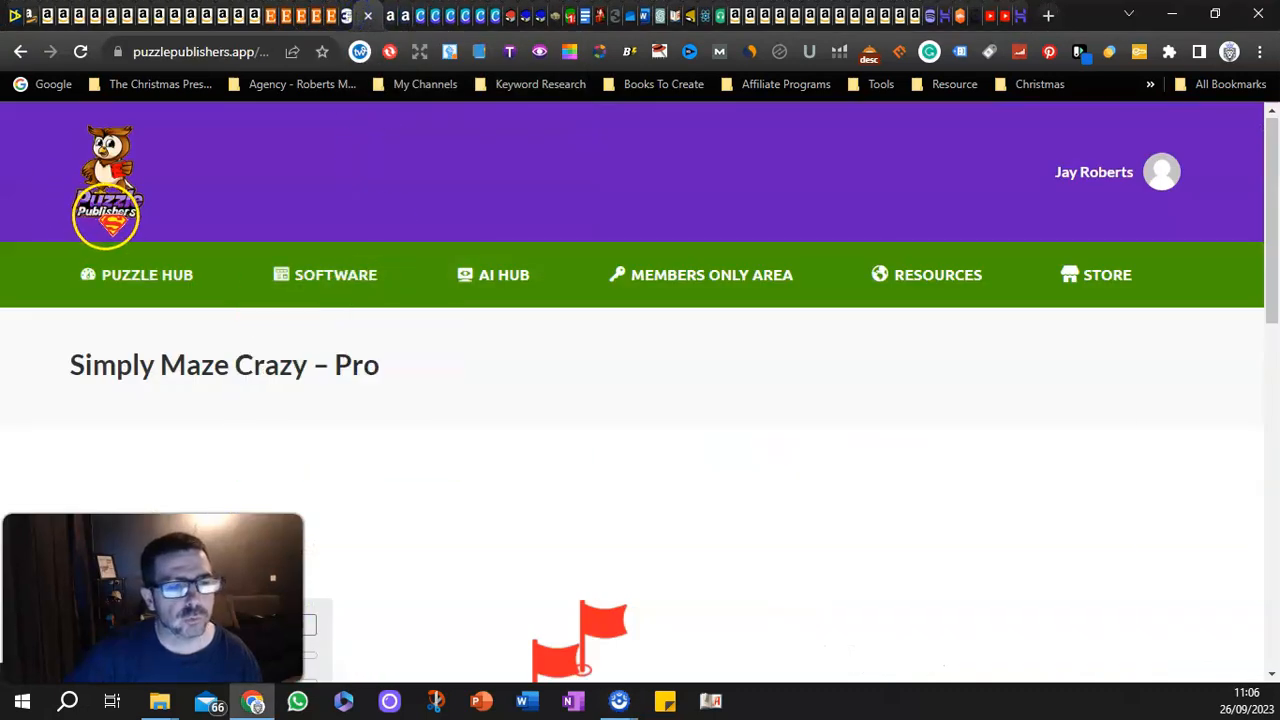
{"action": "mouse_move", "coordinate": [296, 262]}
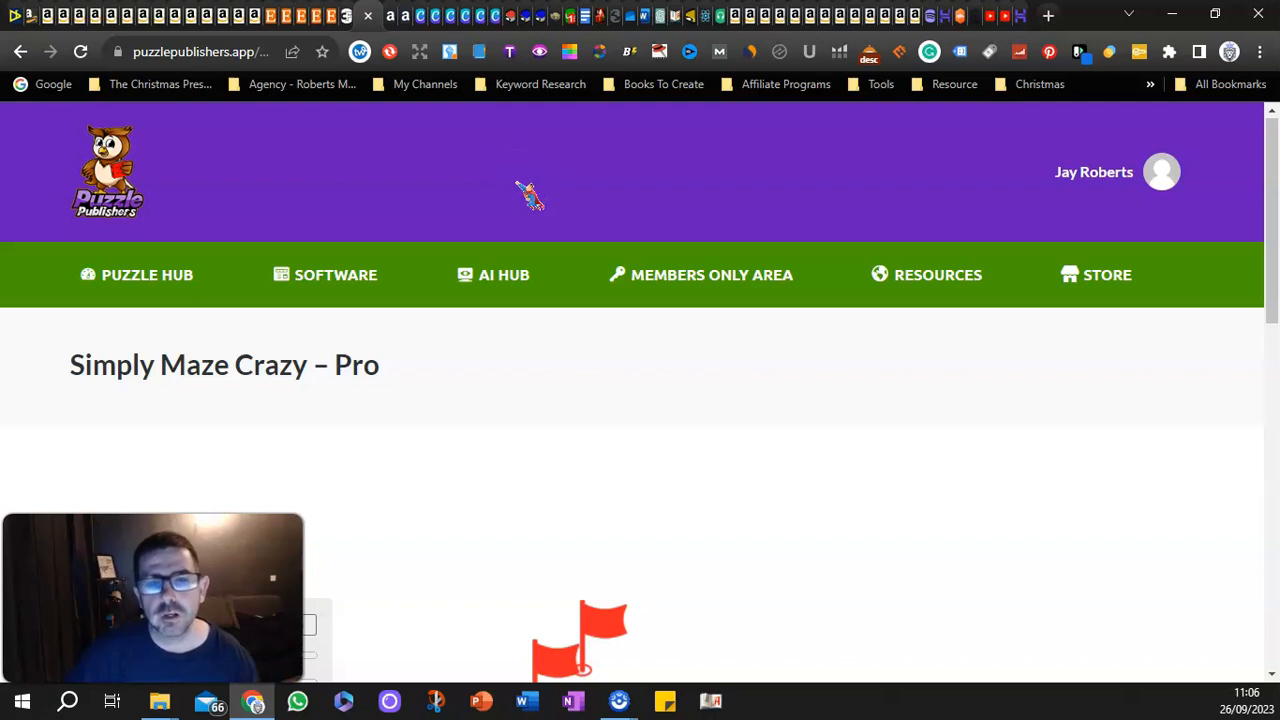
{"action": "scroll", "coordinate": [510, 200], "scroll_direction": "down", "scroll_amount": 4}
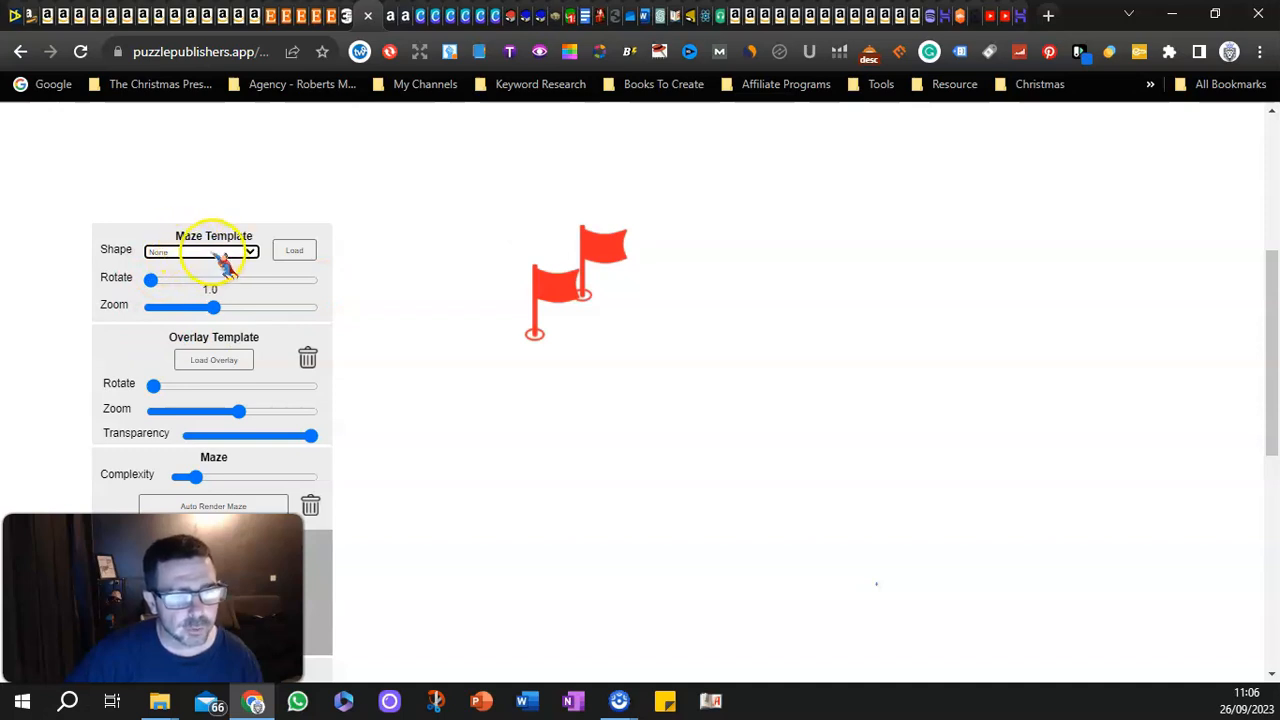
{"action": "left_click", "coordinate": [218, 254]}
{"action": "left_click", "coordinate": [168, 283]}
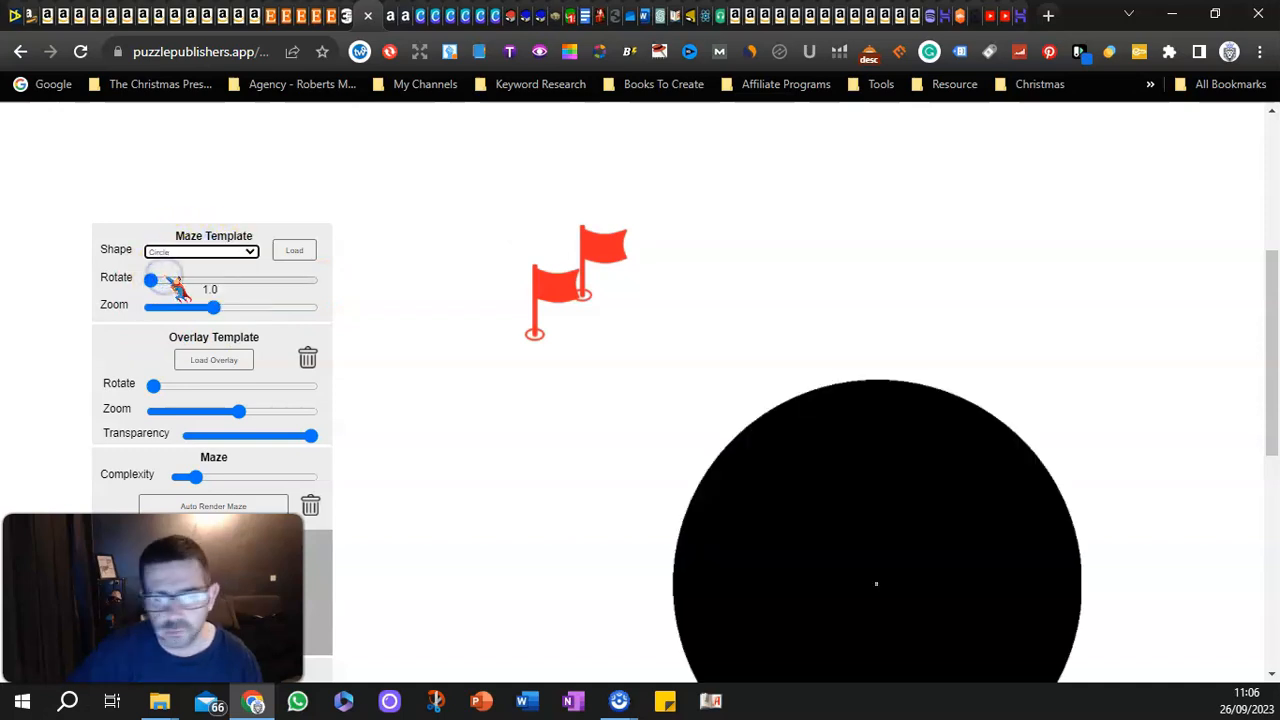
Step: Auto-render the maze in the circle and set its wall image to black and path image to white
{"action": "scroll", "coordinate": [491, 334], "scroll_direction": "down", "scroll_amount": 1}
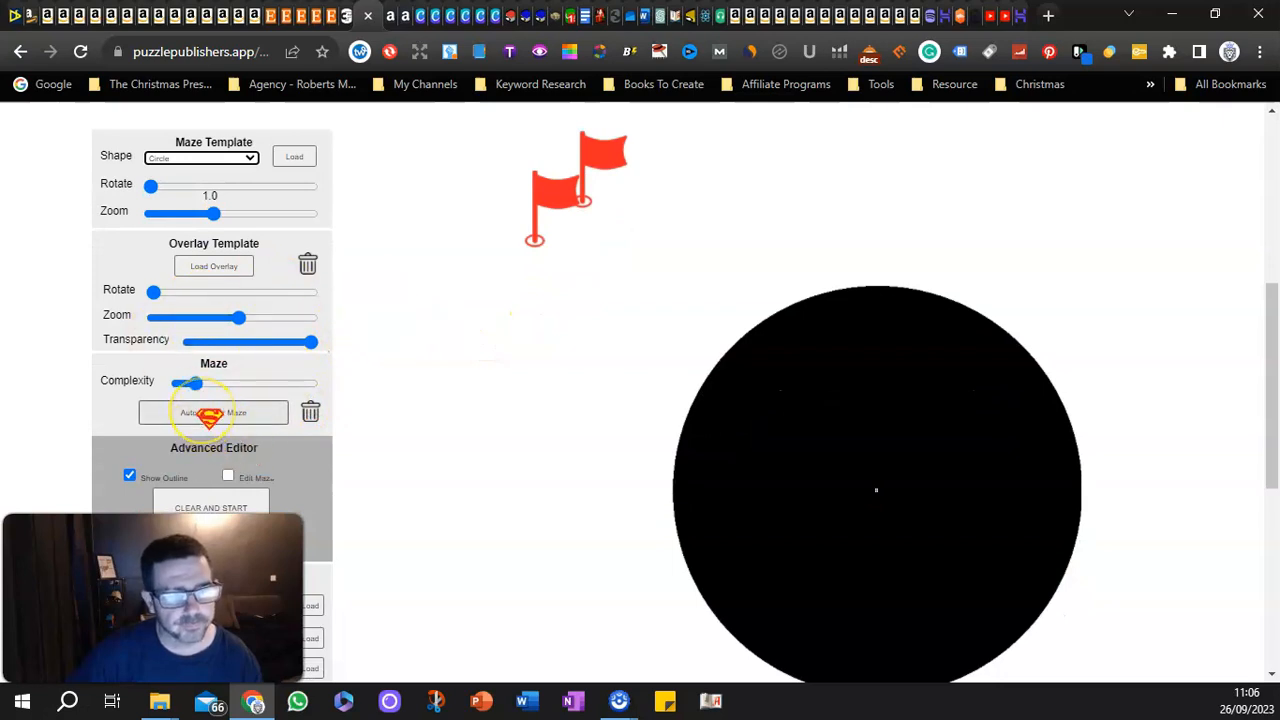
{"action": "left_click", "coordinate": [210, 413]}
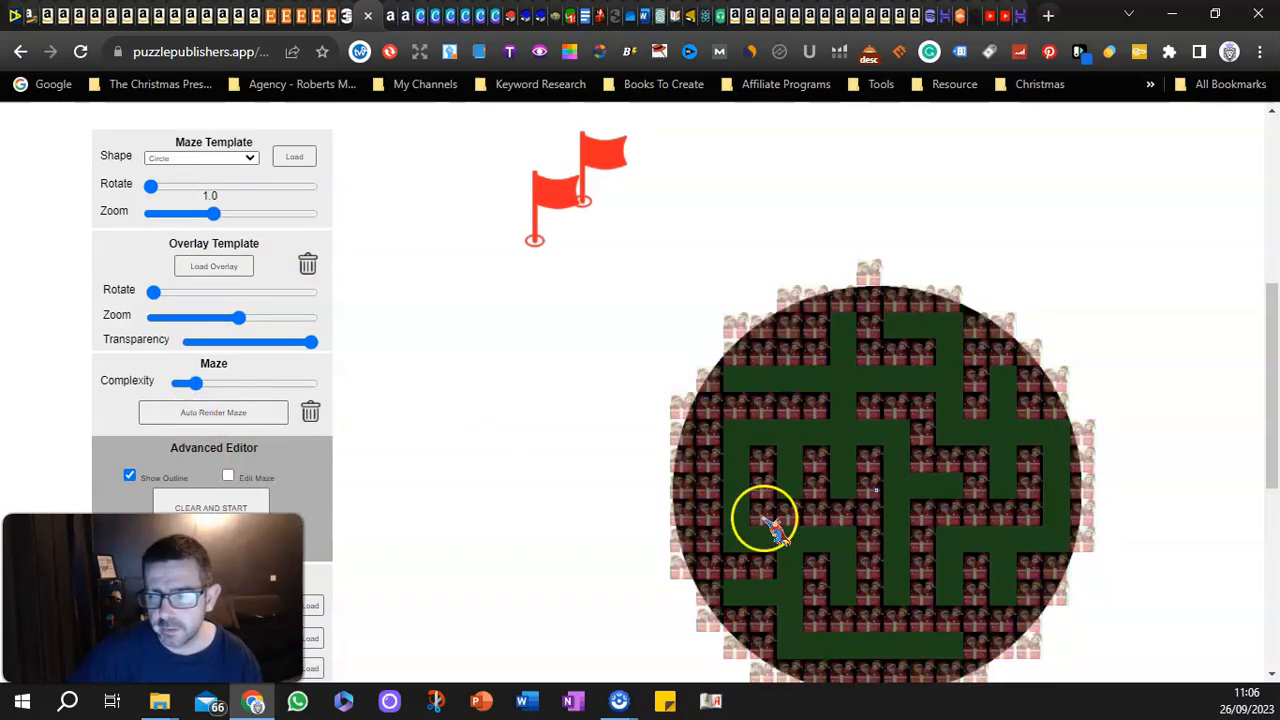
{"action": "scroll", "coordinate": [509, 497], "scroll_direction": "down", "scroll_amount": 2}
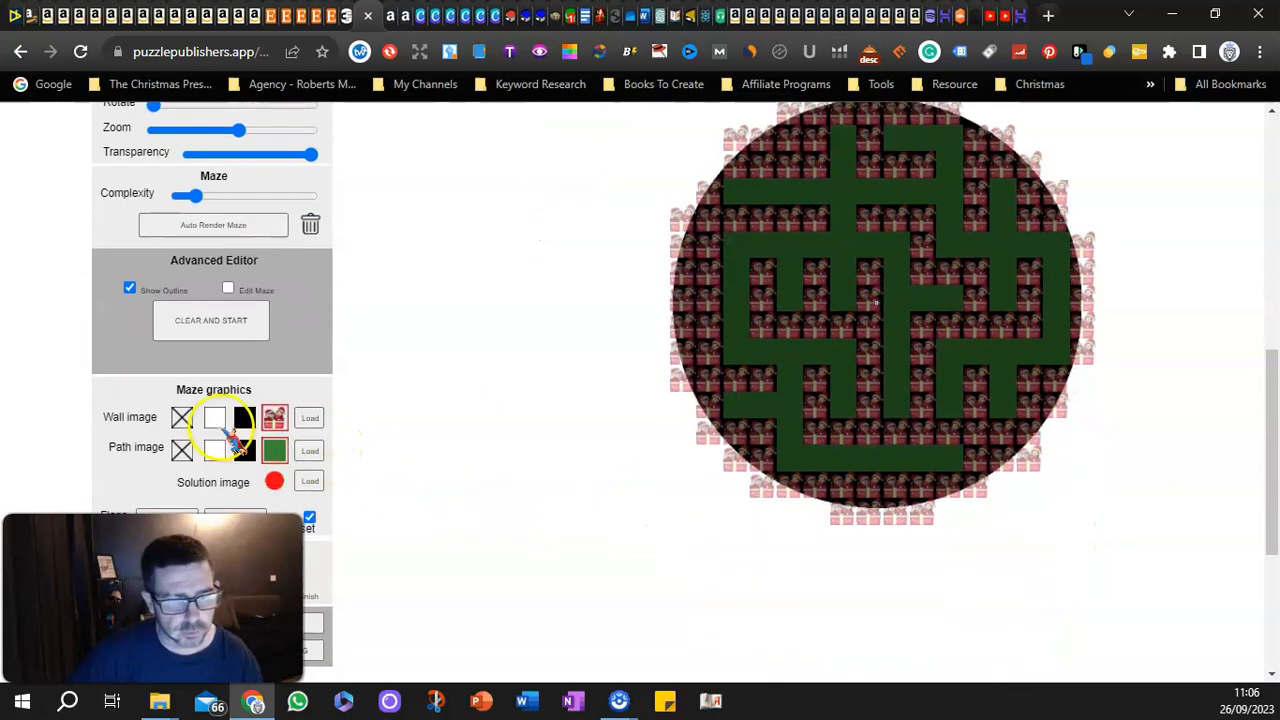
{"action": "left_click", "coordinate": [222, 424]}
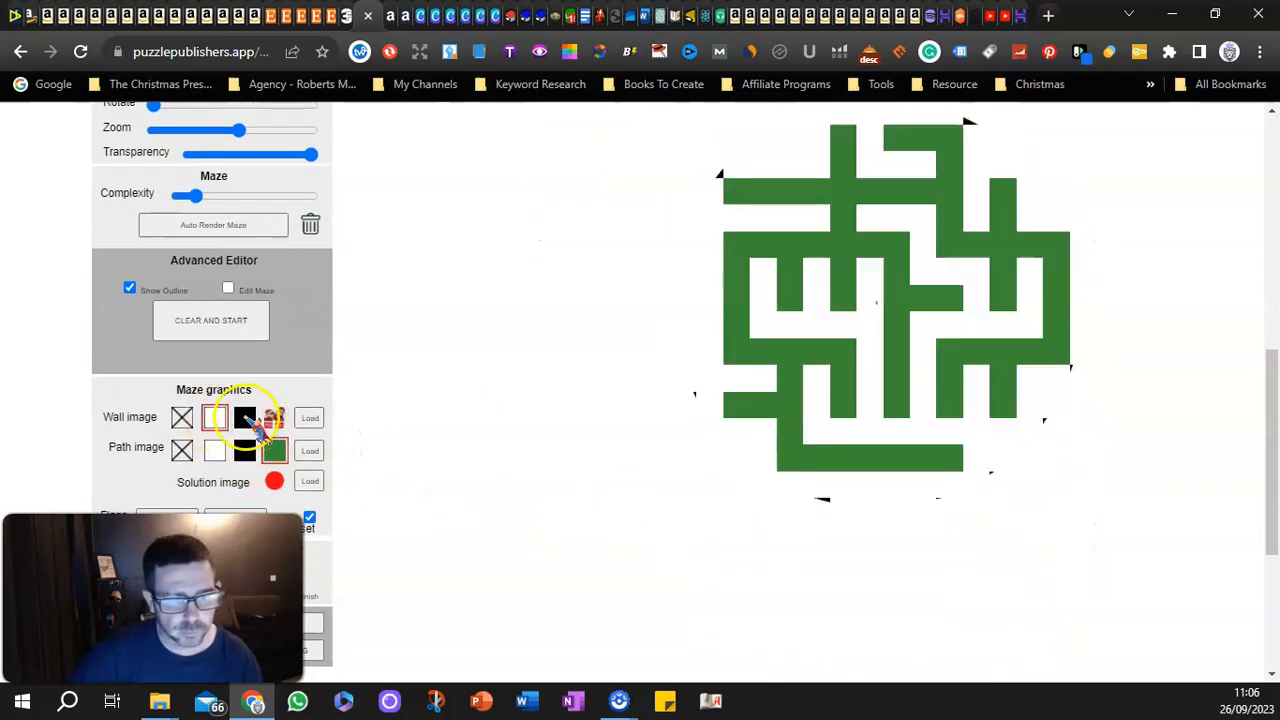
{"action": "left_click", "coordinate": [246, 420]}
{"action": "left_click", "coordinate": [217, 452]}
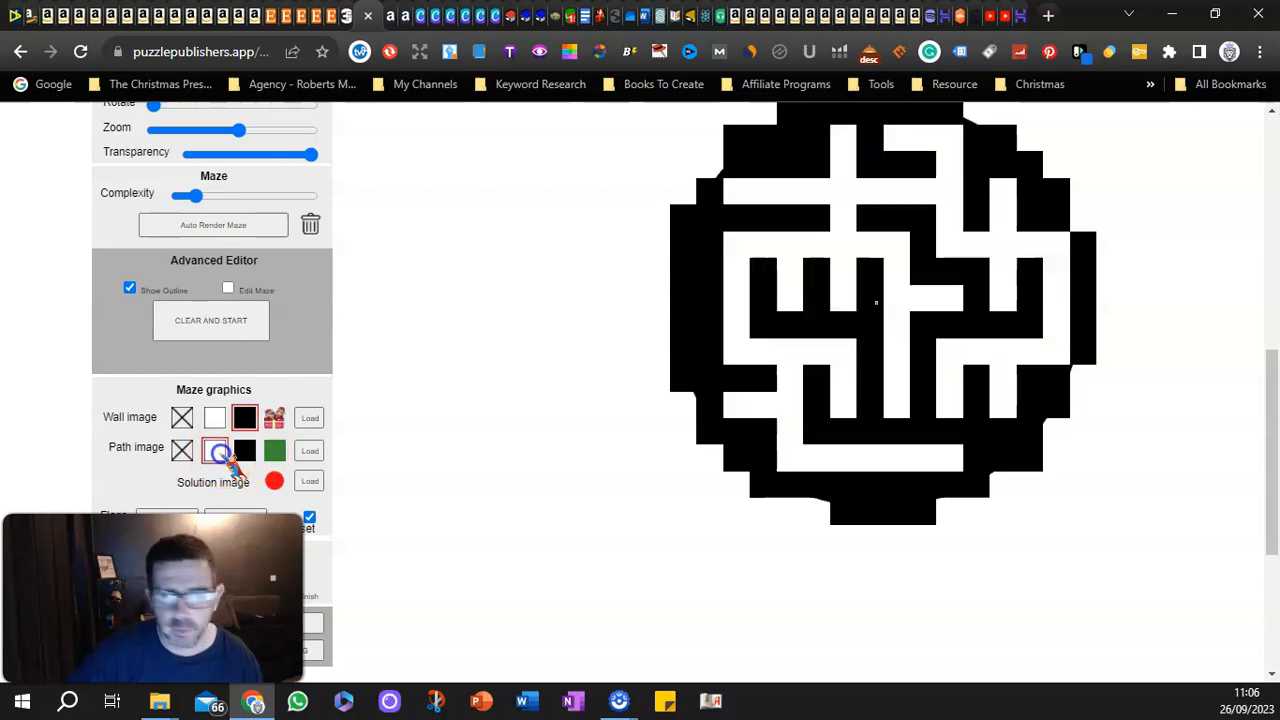
Step: Re-render the circular maze at about medium complexity and again at maximum complexity
{"action": "scroll", "coordinate": [380, 477], "scroll_direction": "up", "scroll_amount": 2}
{"action": "scroll", "coordinate": [428, 443], "scroll_direction": "down", "scroll_amount": 1}
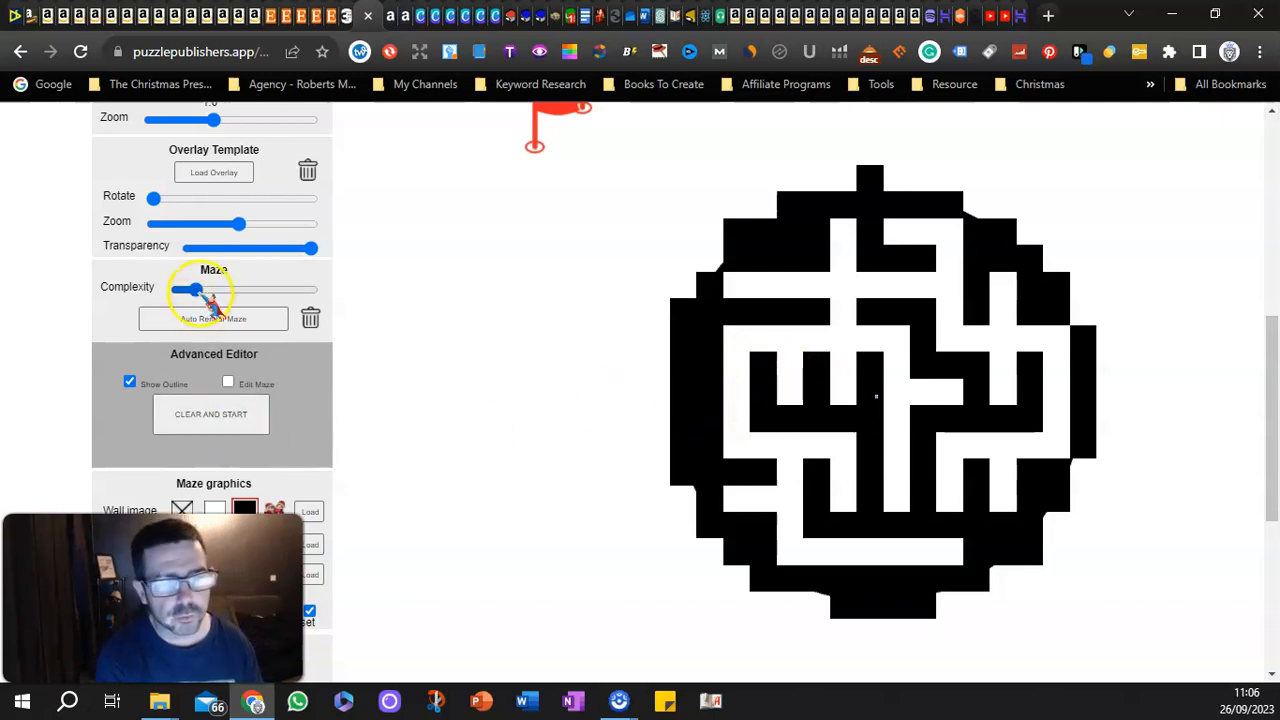
{"action": "left_click_drag", "start_coordinate": [196, 291], "coordinate": [236, 289]}
{"action": "left_click", "coordinate": [223, 319]}
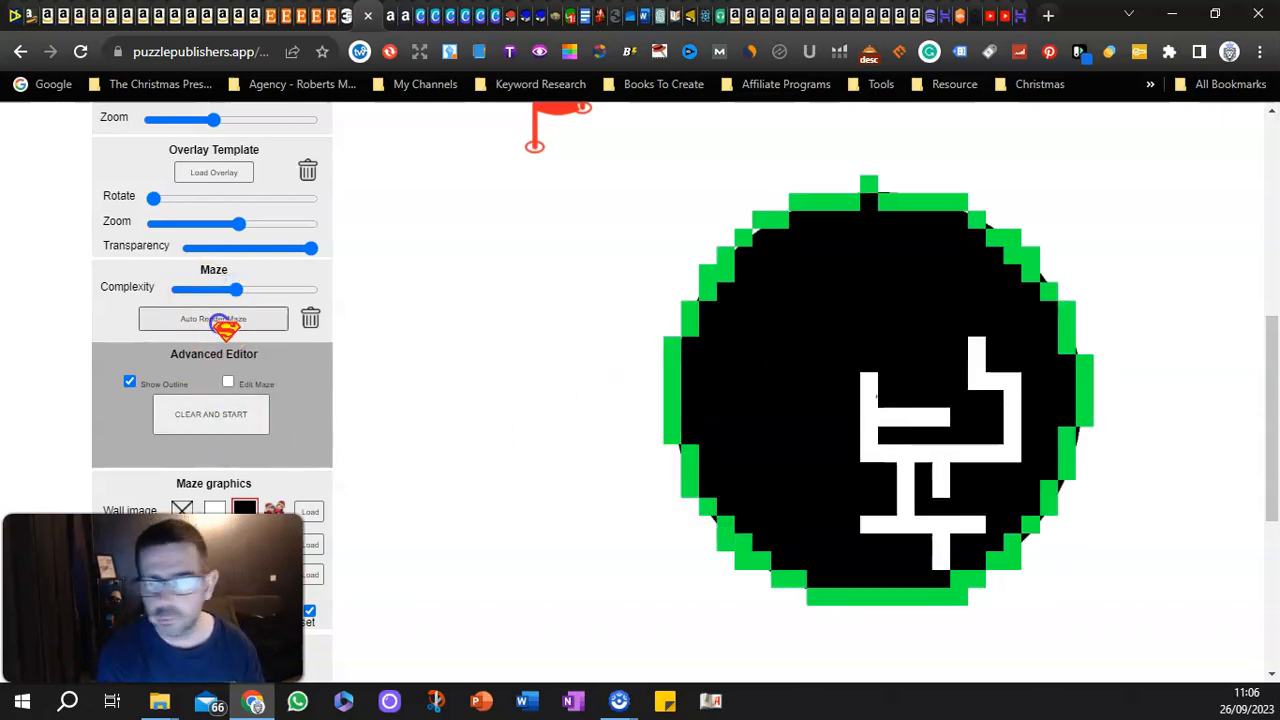
{"action": "left_click_drag", "start_coordinate": [236, 289], "coordinate": [355, 298]}
{"action": "left_click", "coordinate": [215, 319]}
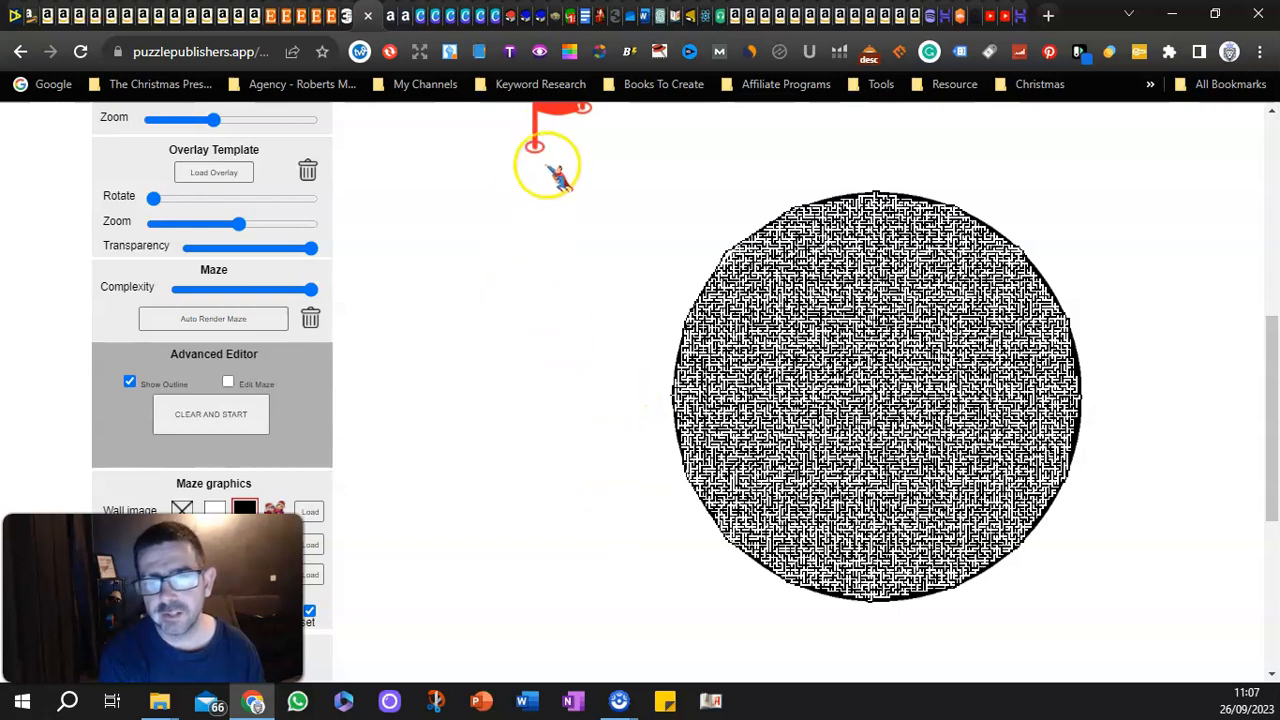
Step: Place one flag on the upper-left edge of the circular maze and the other on its lower-right edge
{"action": "left_click_drag", "start_coordinate": [538, 148], "coordinate": [817, 209]}
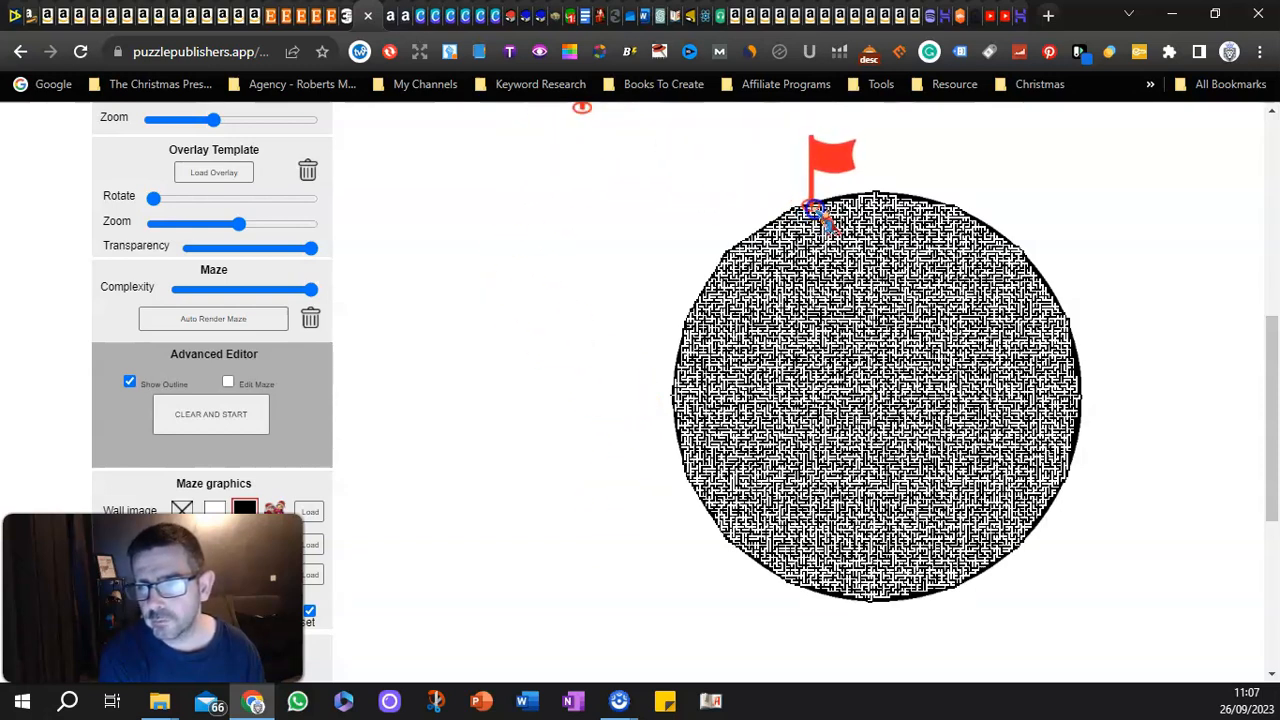
{"action": "left_click_drag", "start_coordinate": [582, 110], "coordinate": [1001, 563]}
{"action": "left_click", "coordinate": [735, 215]}
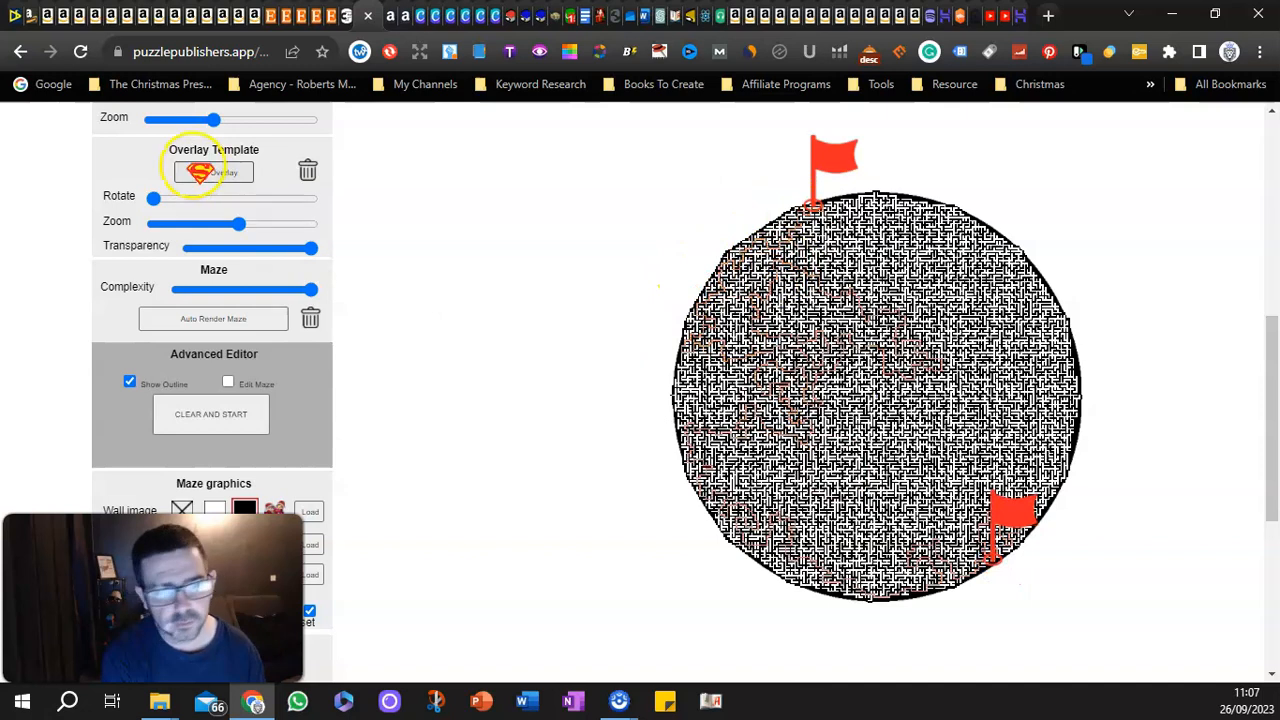
Step: Enlarge the circle template slightly and re-render the maze at about medium complexity
{"action": "mouse_move", "coordinate": [221, 125]}
{"action": "left_mouse_down"}
{"action": "mouse_move", "coordinate": [242, 131]}
{"action": "mouse_move", "coordinate": [215, 128]}
{"action": "left_mouse_up"}
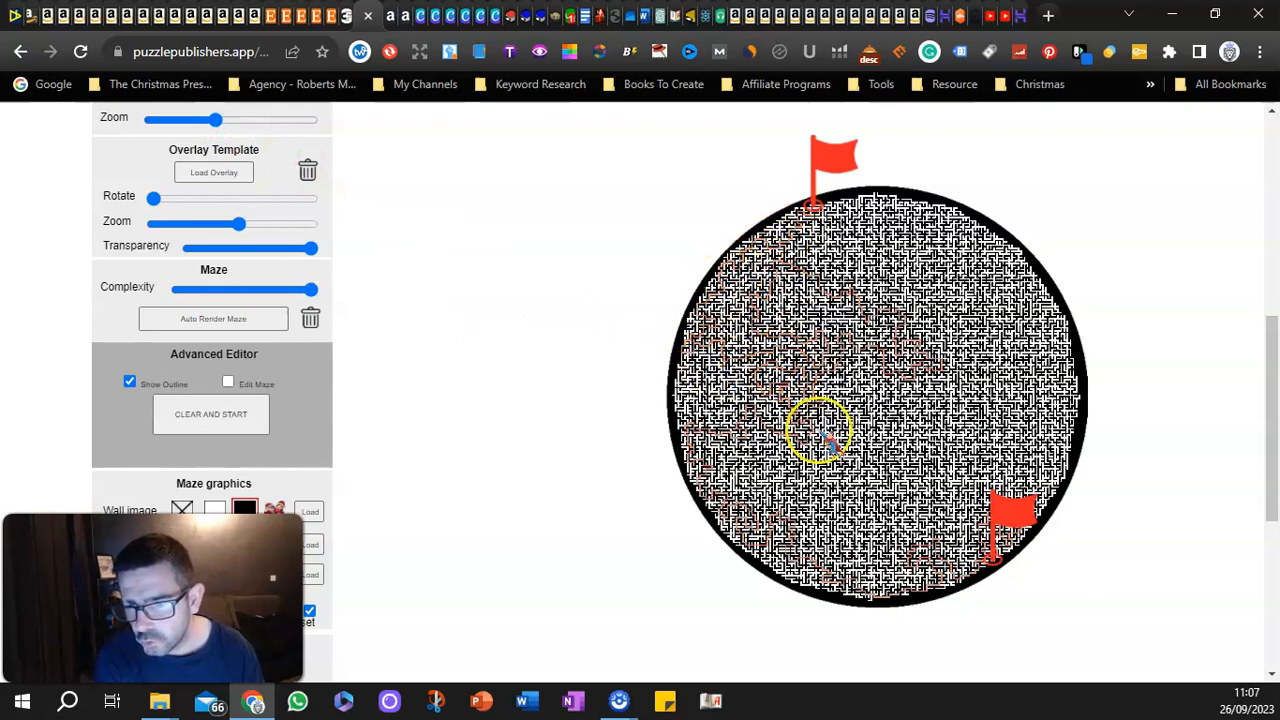
{"action": "left_click_drag", "start_coordinate": [312, 289], "coordinate": [237, 292]}
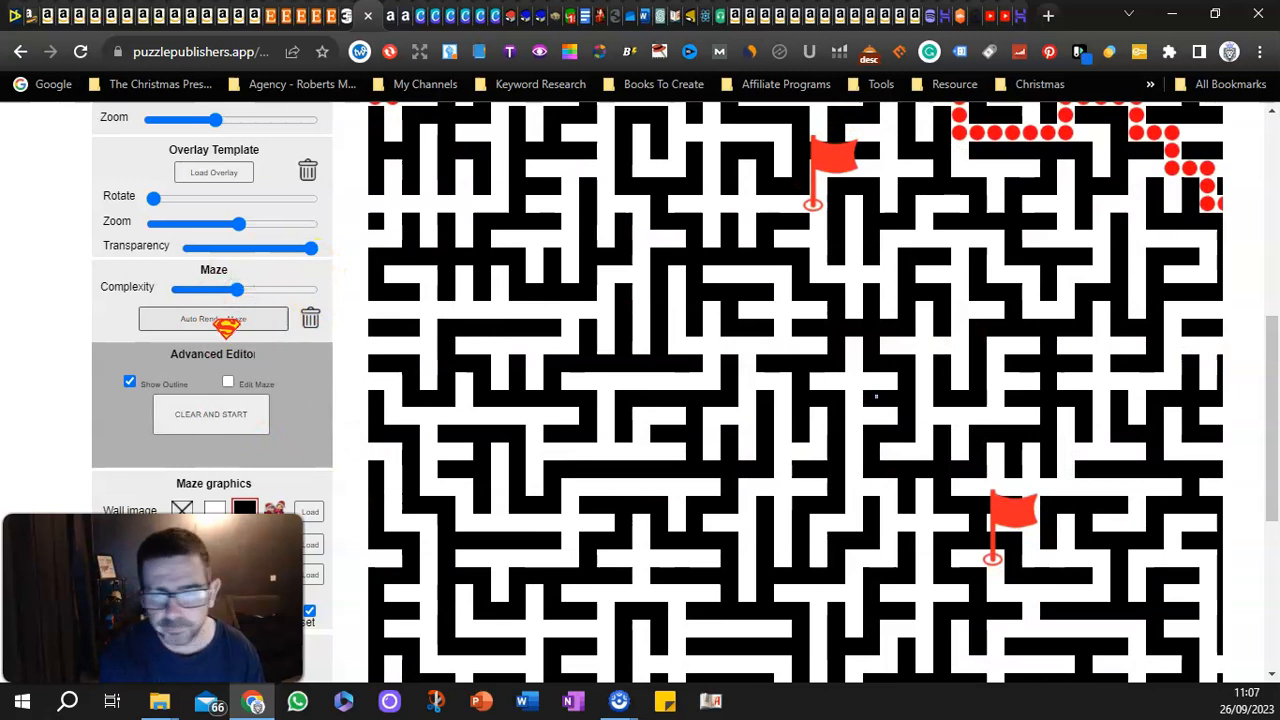
{"action": "left_click", "coordinate": [218, 320]}
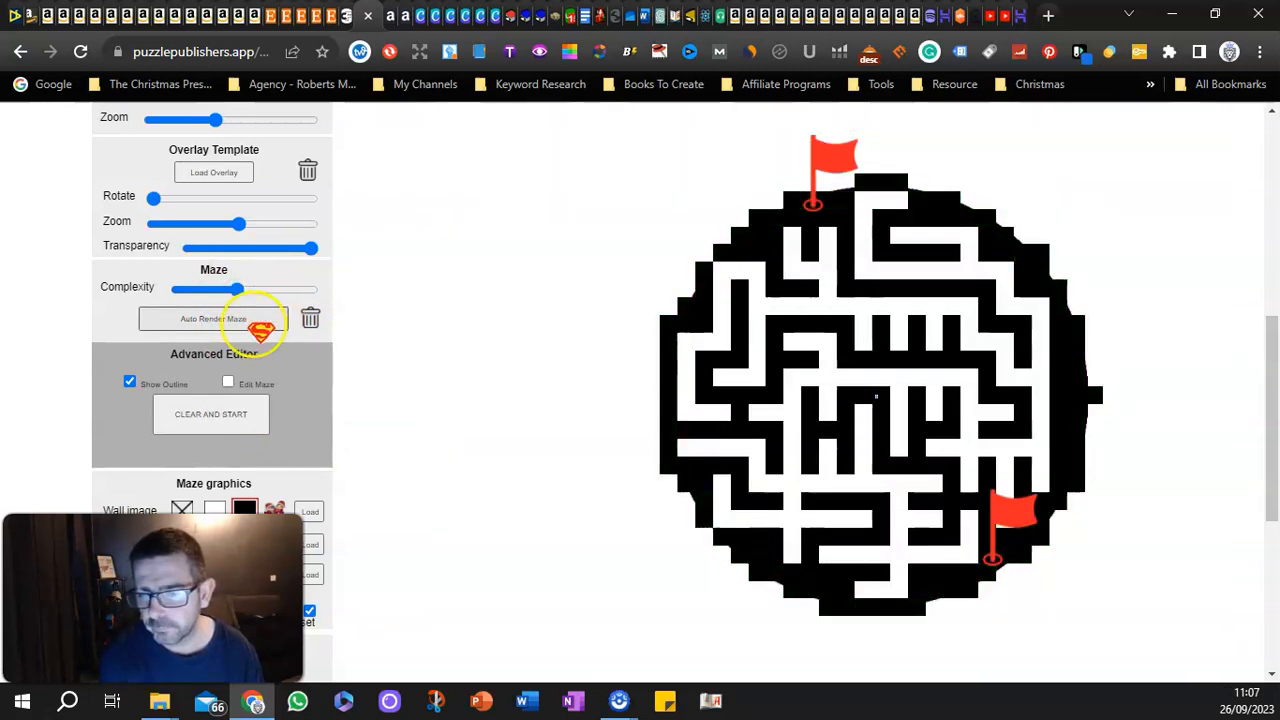
Step: Move the two flags onto maze paths near the circle's bottom and top centre to generate the solution route
{"action": "left_click_drag", "start_coordinate": [994, 560], "coordinate": [868, 592]}
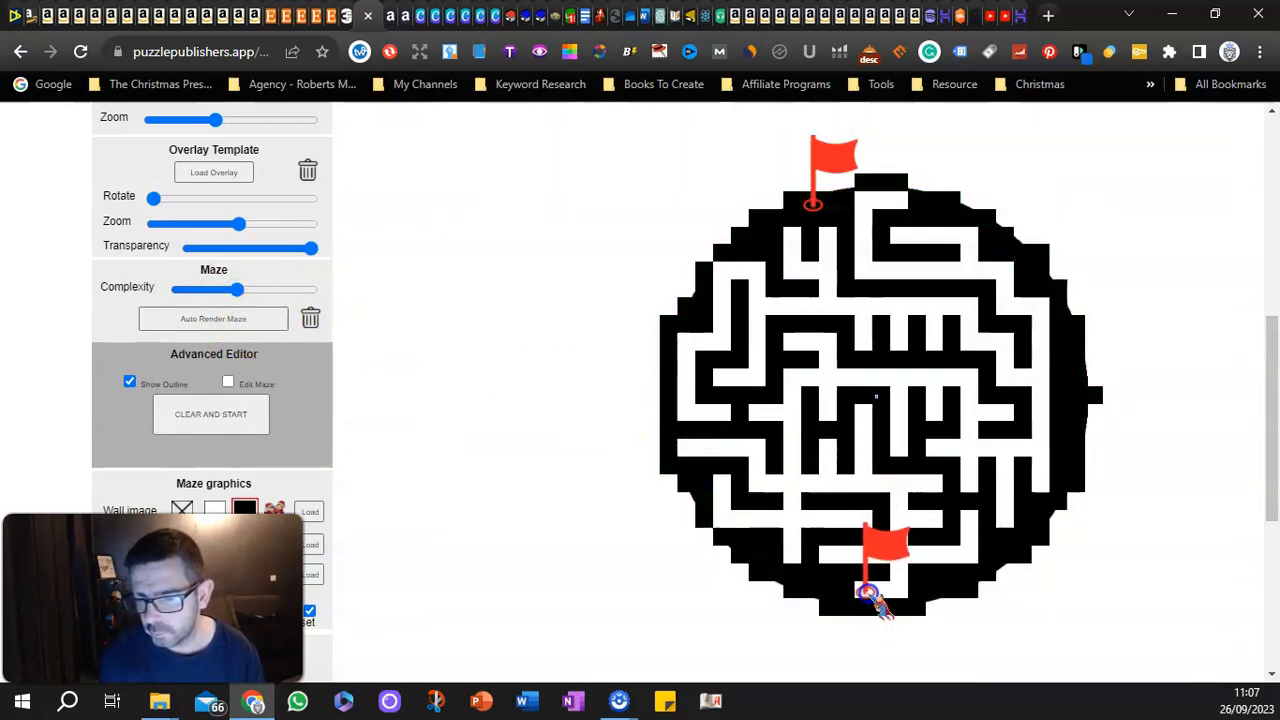
{"action": "left_click_drag", "start_coordinate": [812, 202], "coordinate": [912, 205]}
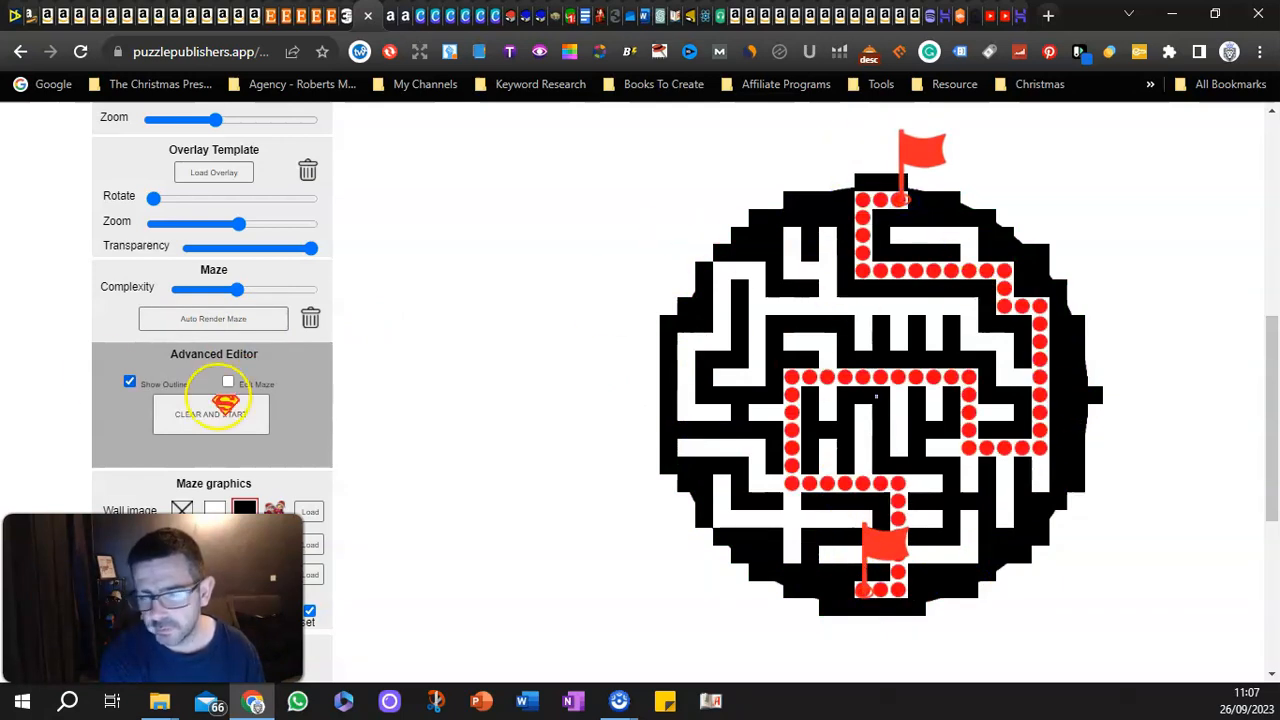
Step: Try the Square and Triangle maze template shapes and finally set the shape to Custom
{"action": "scroll", "coordinate": [228, 280], "scroll_direction": "up", "scroll_amount": 2}
{"action": "left_click", "coordinate": [182, 252]}
{"action": "left_click", "coordinate": [174, 283]}
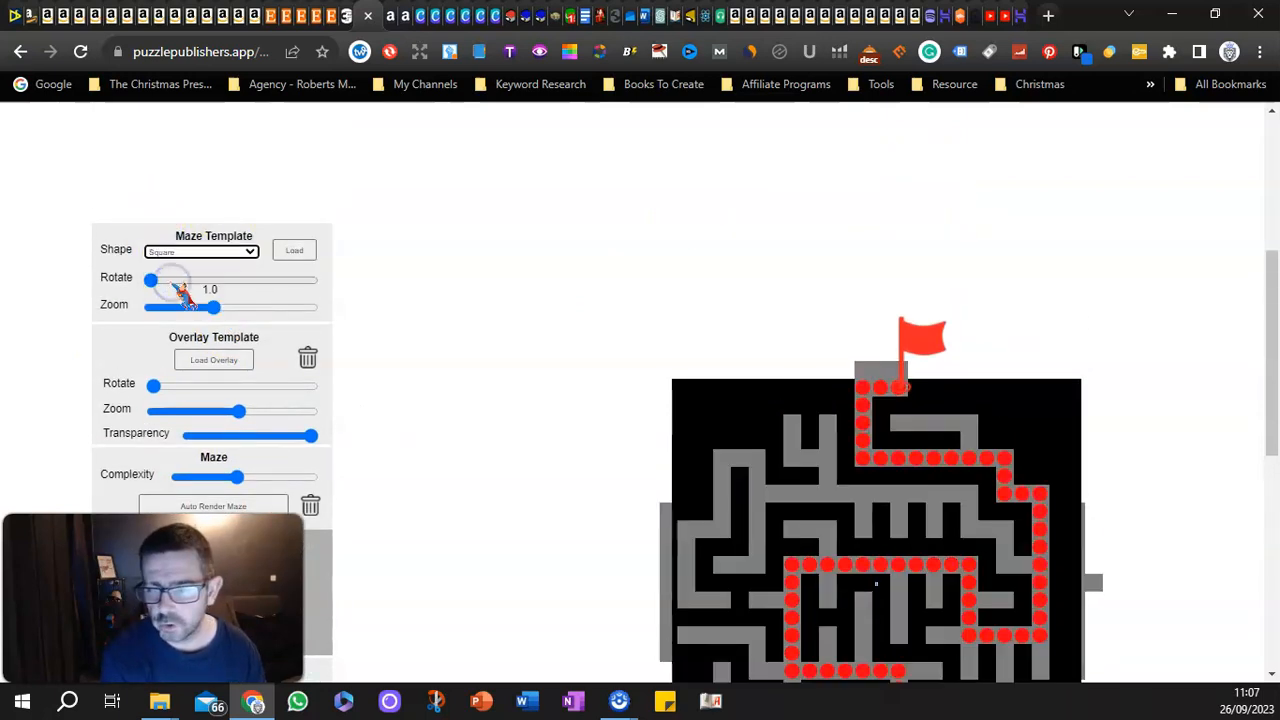
{"action": "left_click", "coordinate": [186, 252]}
{"action": "left_click", "coordinate": [178, 295]}
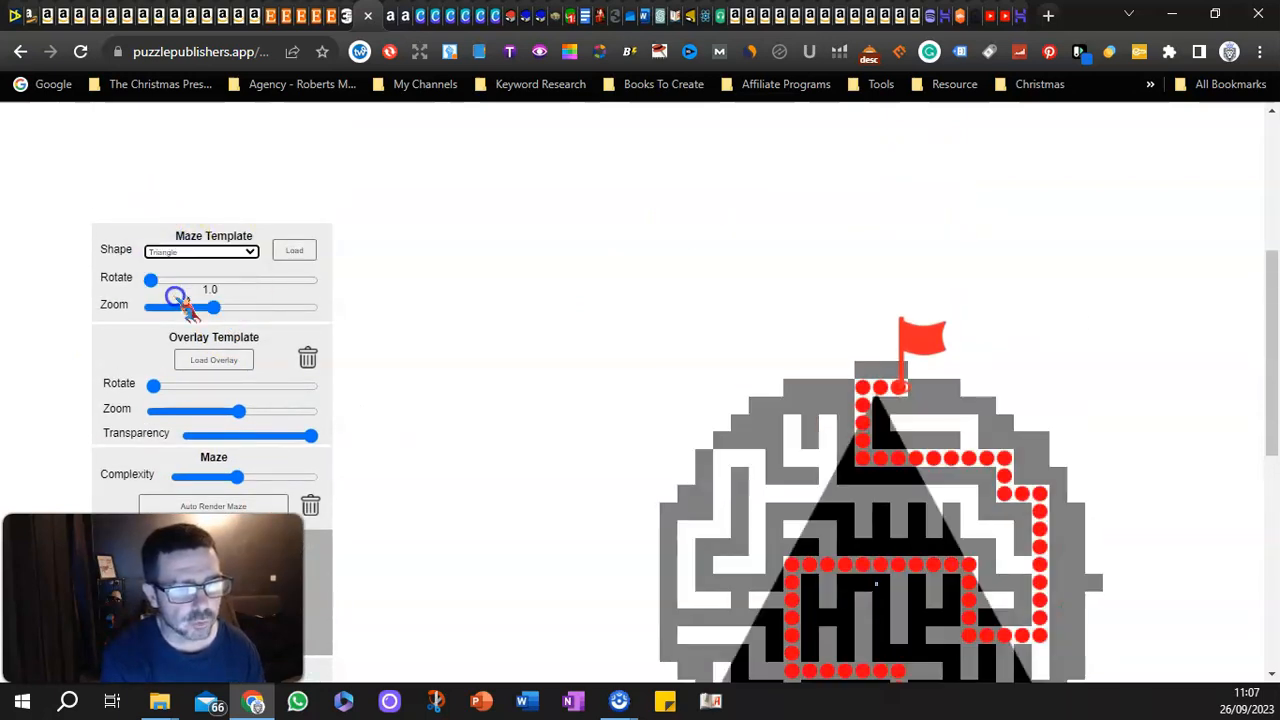
{"action": "left_click", "coordinate": [200, 252]}
{"action": "left_click", "coordinate": [190, 305]}
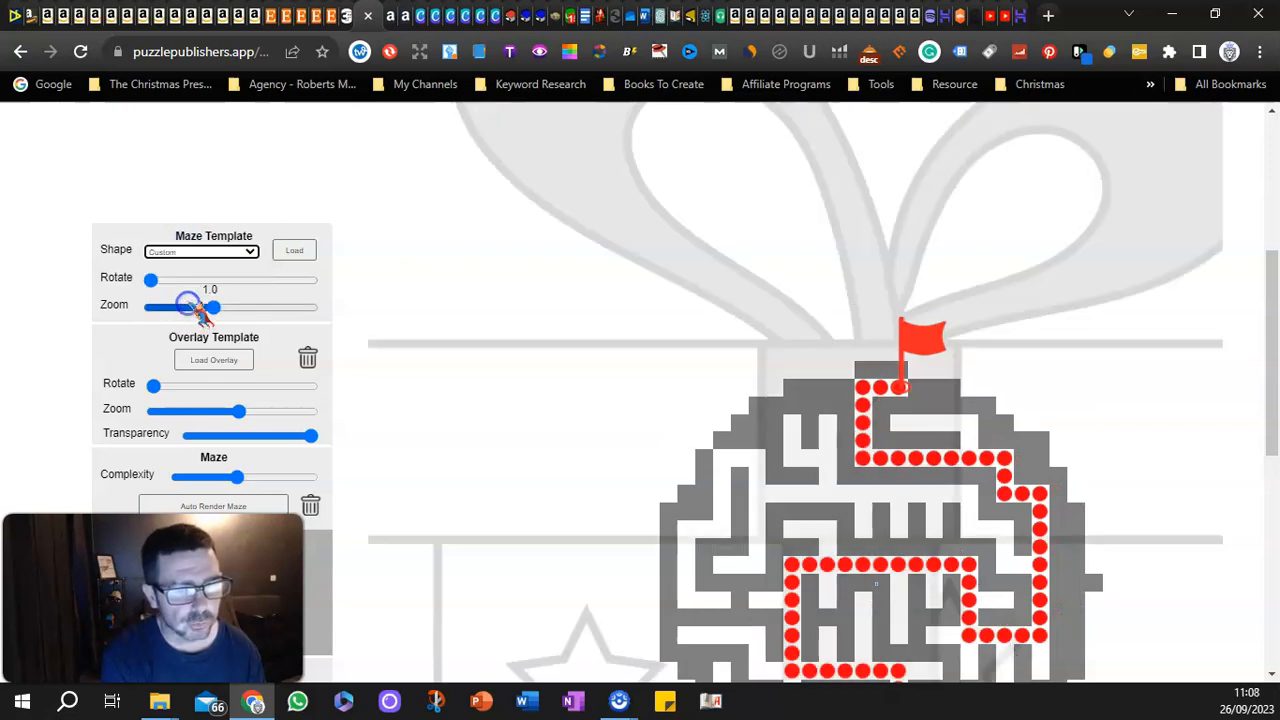
Step: Delete the rendered circular maze from the canvas
{"action": "left_click", "coordinate": [294, 251]}
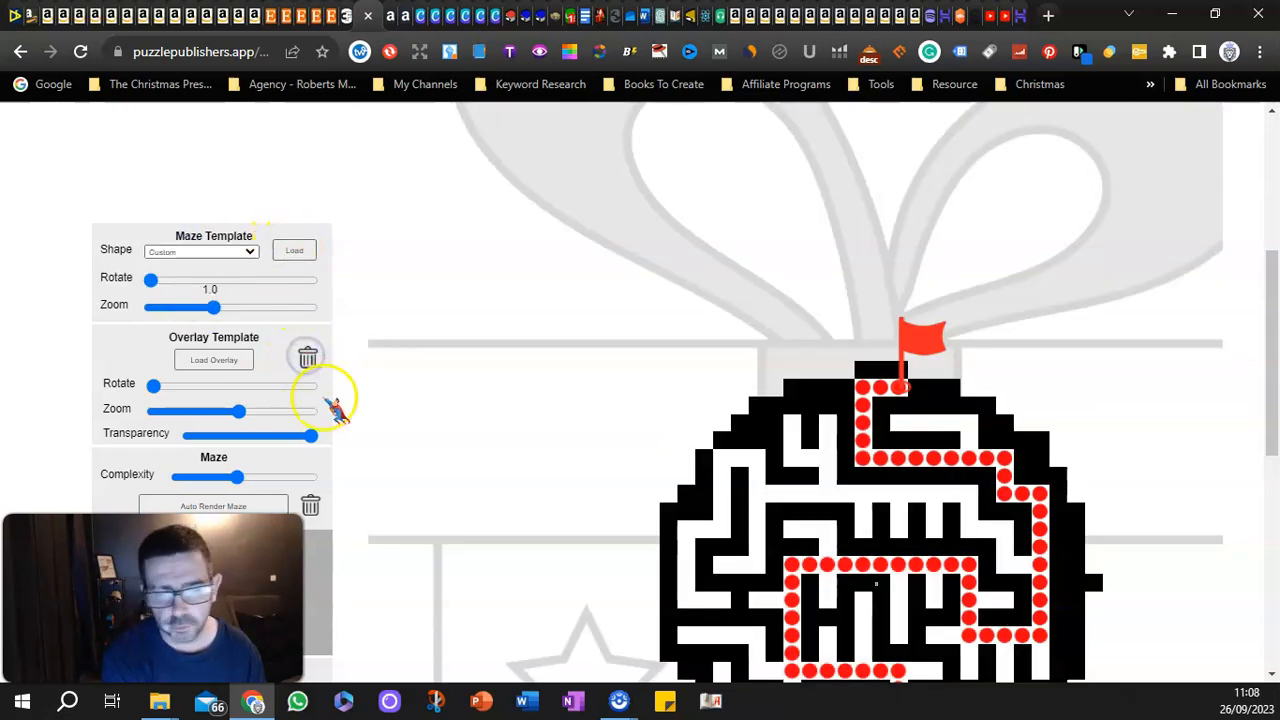
{"action": "left_click", "coordinate": [311, 506]}
{"action": "left_click", "coordinate": [312, 503]}
Step: Load the gift box image ws-6-01 from the word search pngs folder in Downloads as the custom maze template
{"action": "left_click", "coordinate": [288, 251]}
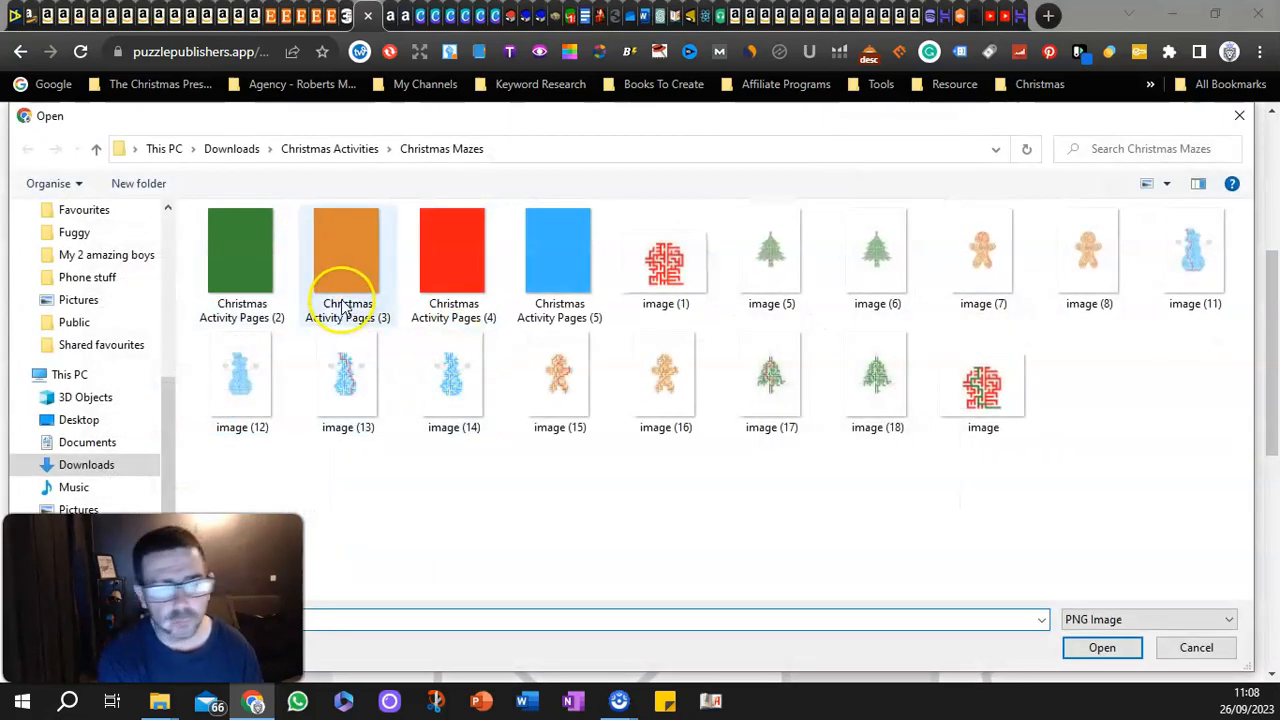
{"action": "scroll", "coordinate": [114, 406], "scroll_direction": "down", "scroll_amount": 1}
{"action": "left_click_drag", "start_coordinate": [241, 512], "coordinate": [1214, 508]}
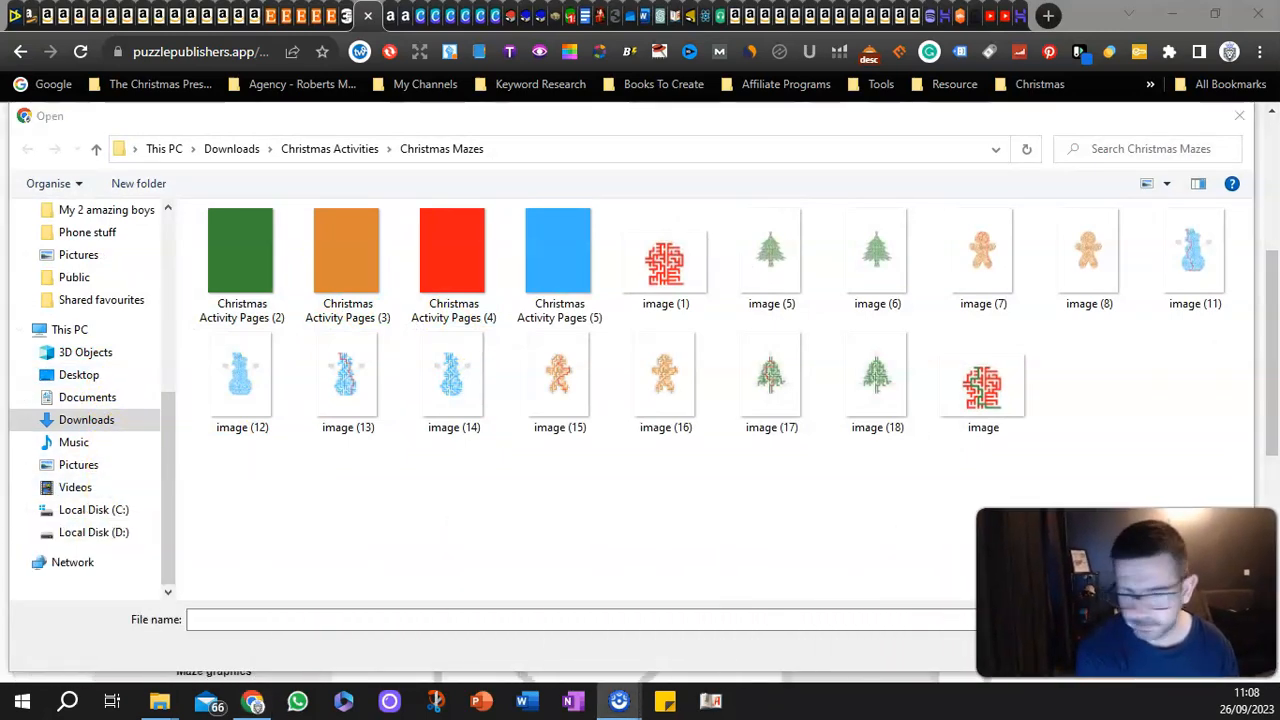
{"action": "left_click", "coordinate": [97, 534]}
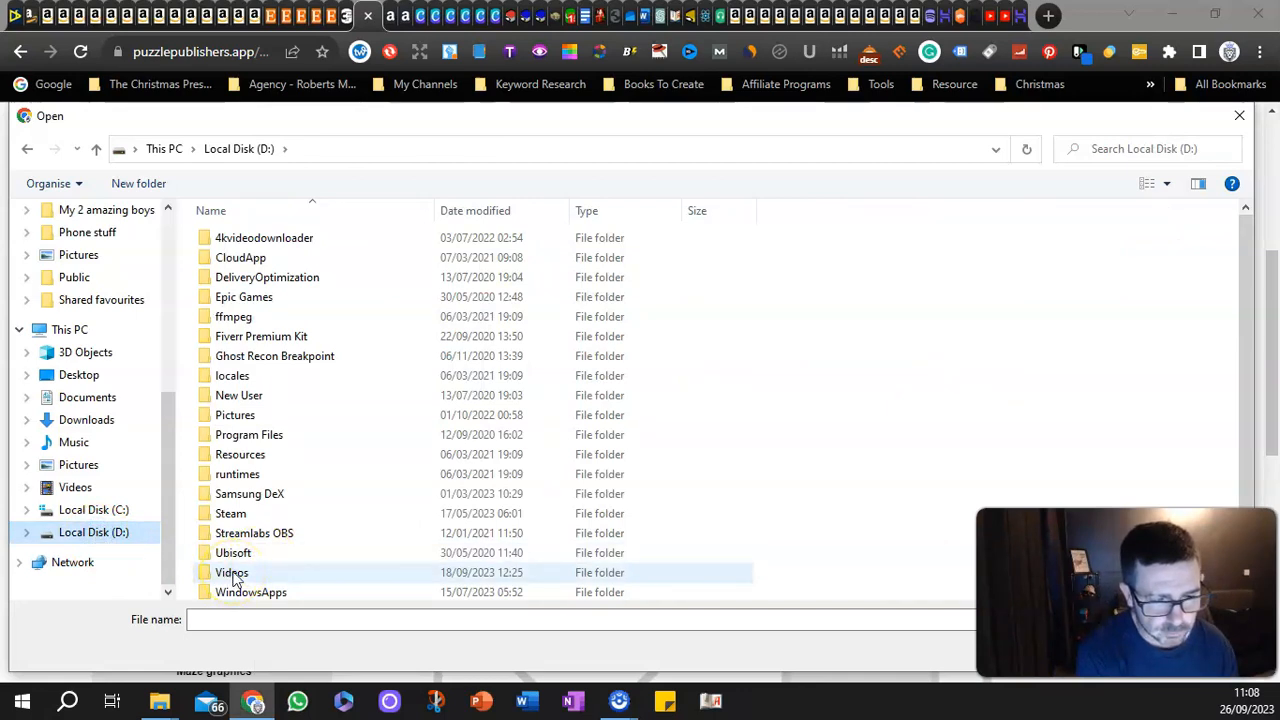
{"action": "left_click", "coordinate": [100, 424]}
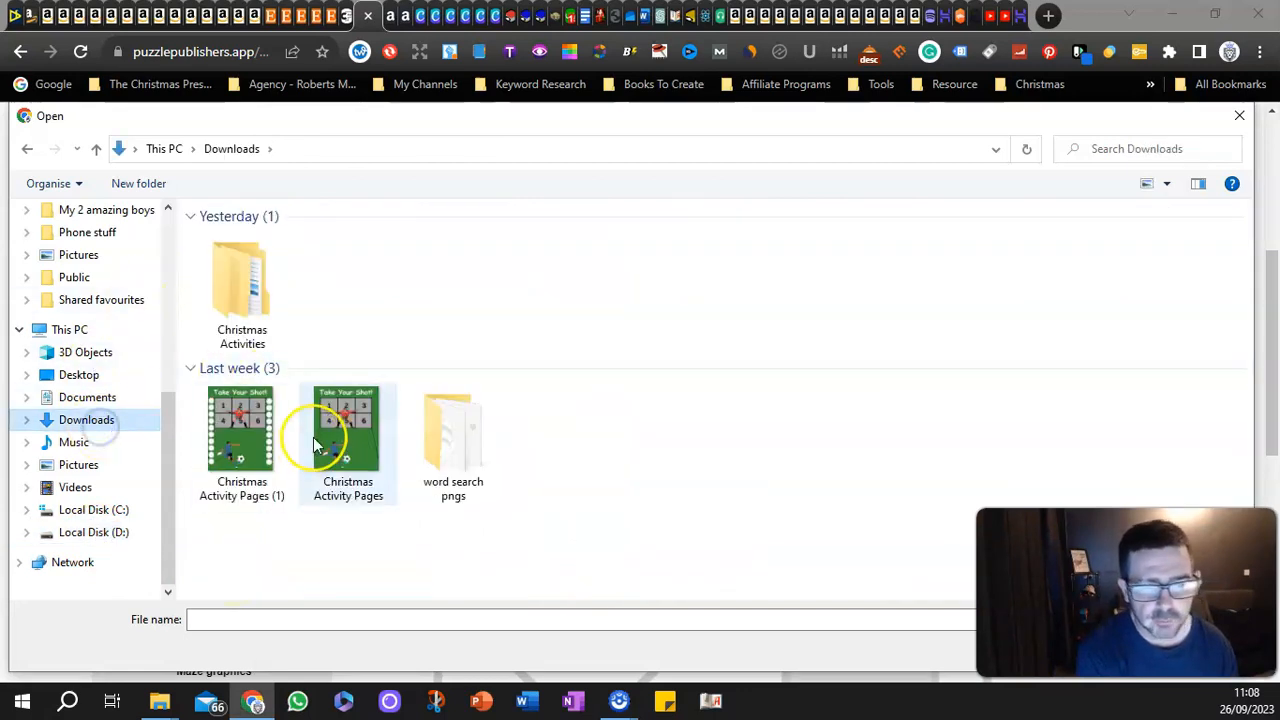
{"action": "double_click", "coordinate": [440, 455]}
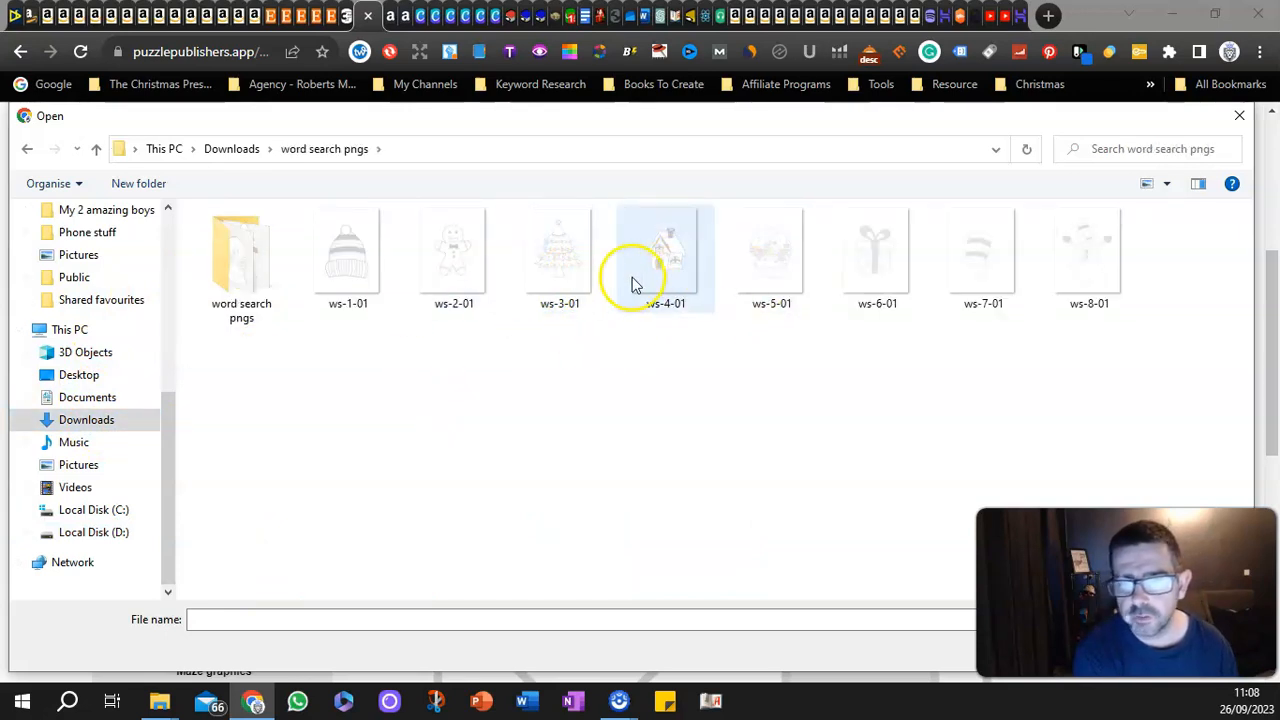
{"action": "double_click", "coordinate": [870, 268]}
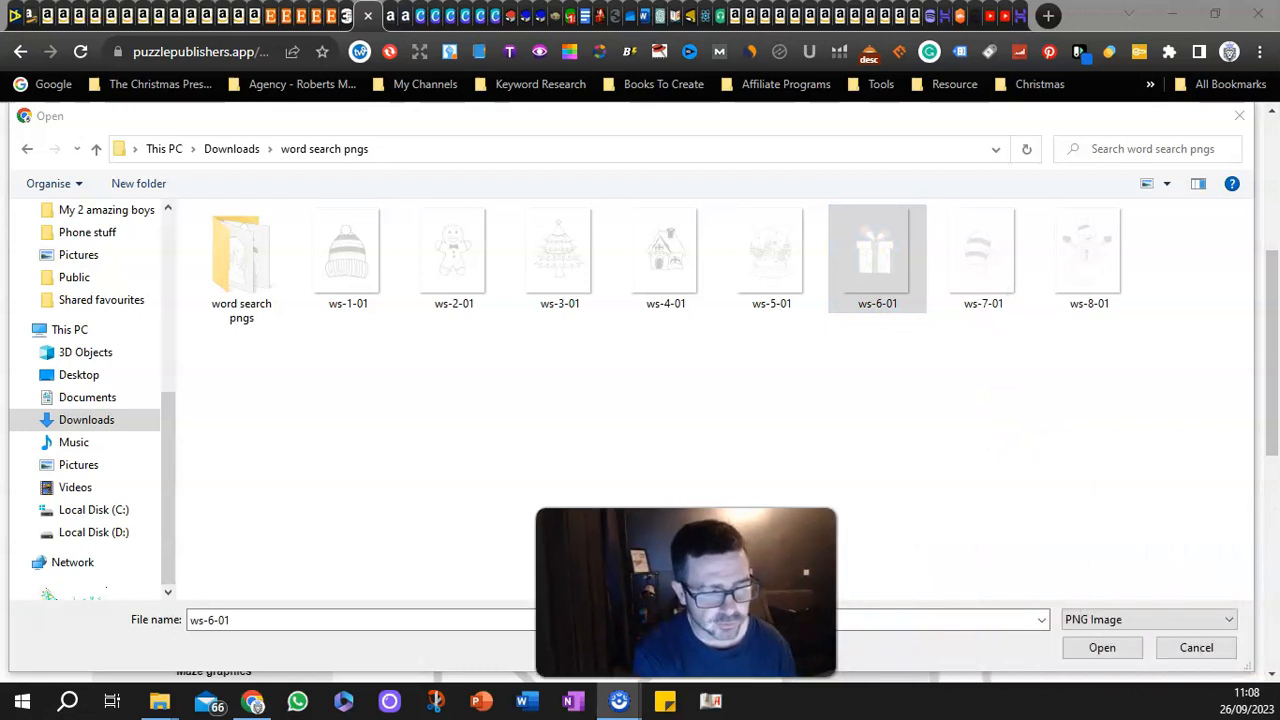
{"action": "left_click", "coordinate": [1101, 648]}
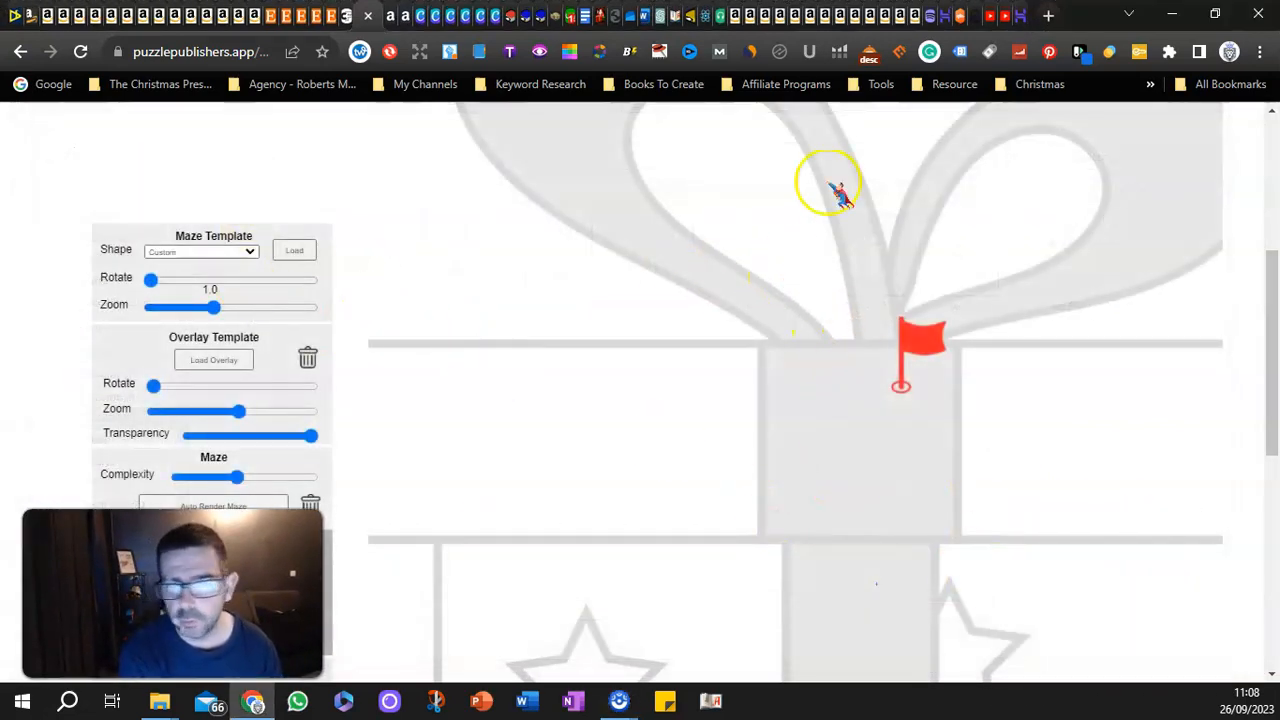
Step: Shrink the gift box template to about a fifth of the zoom range and move both flags outside the shape
{"action": "left_click_drag", "start_coordinate": [217, 310], "coordinate": [177, 314]}
{"action": "scroll", "coordinate": [591, 431], "scroll_direction": "down", "scroll_amount": 2}
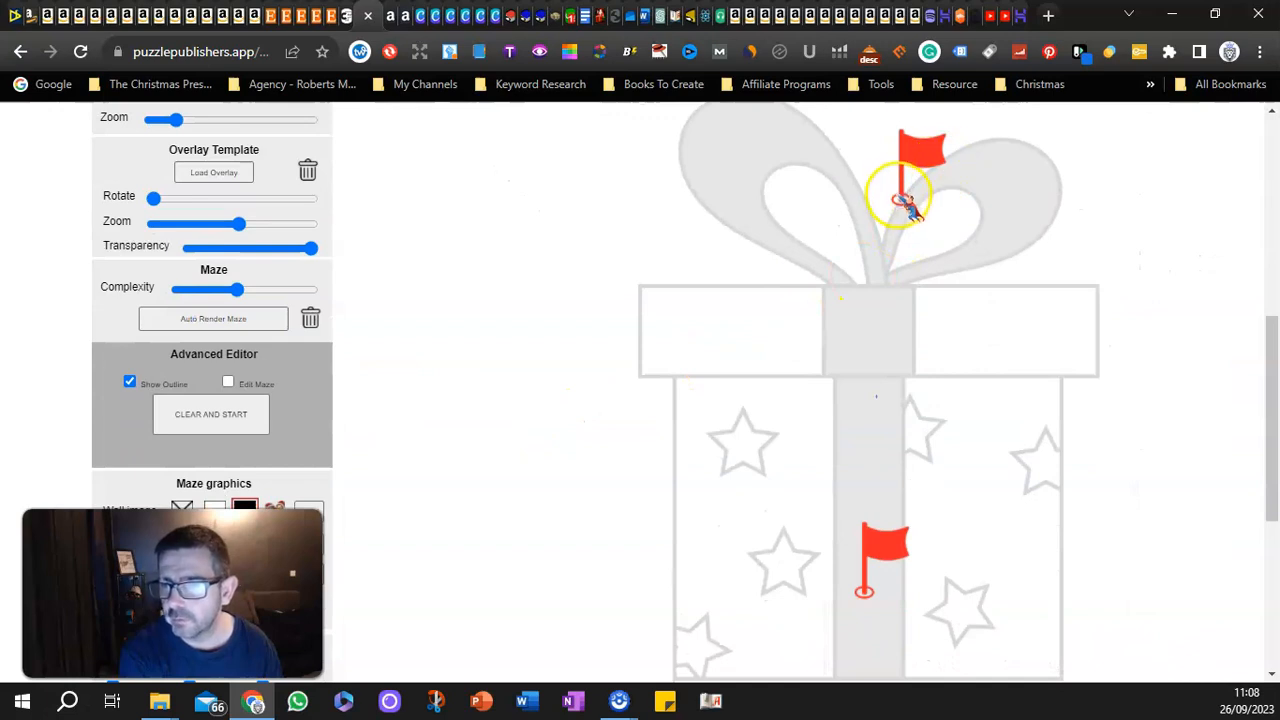
{"action": "left_click_drag", "start_coordinate": [900, 200], "coordinate": [514, 236]}
{"action": "left_click_drag", "start_coordinate": [864, 593], "coordinate": [487, 303]}
{"action": "scroll", "coordinate": [614, 414], "scroll_direction": "down", "scroll_amount": 1}
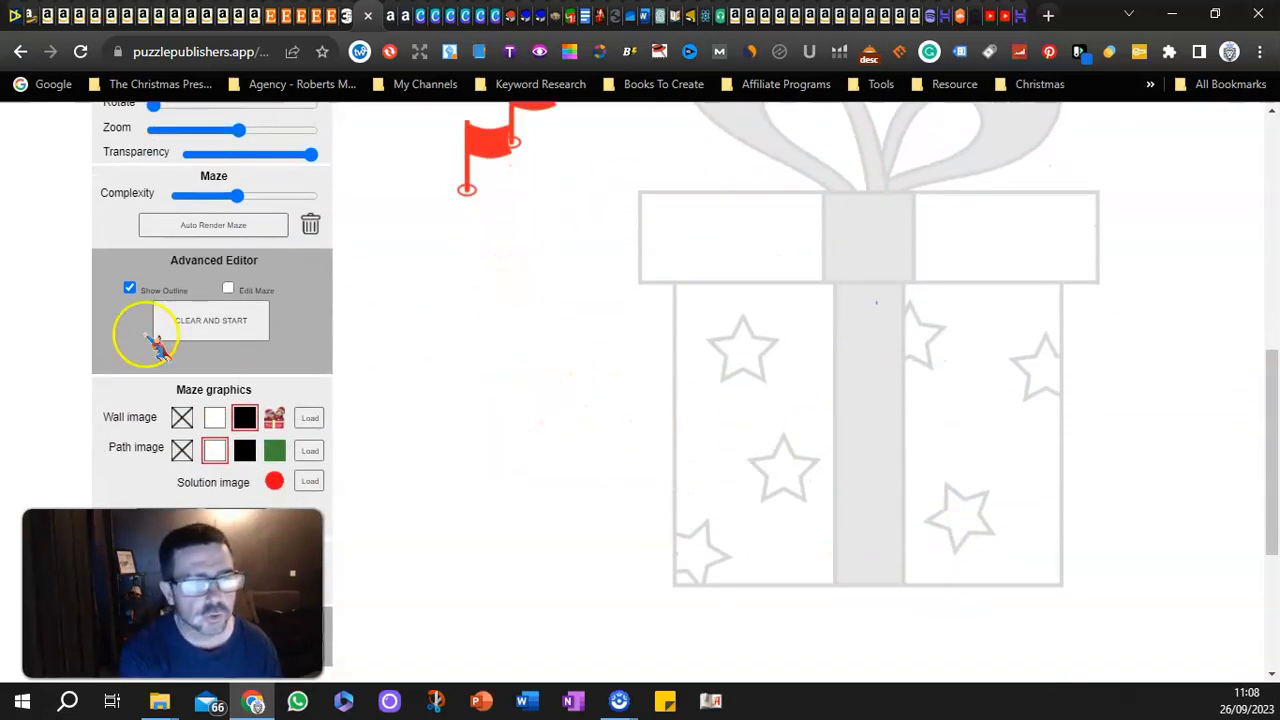
Step: Auto-render the gift box maze with the complexity at its middle setting
{"action": "scroll", "coordinate": [215, 368], "scroll_direction": "up", "scroll_amount": 1}
{"action": "left_click", "coordinate": [207, 320]}
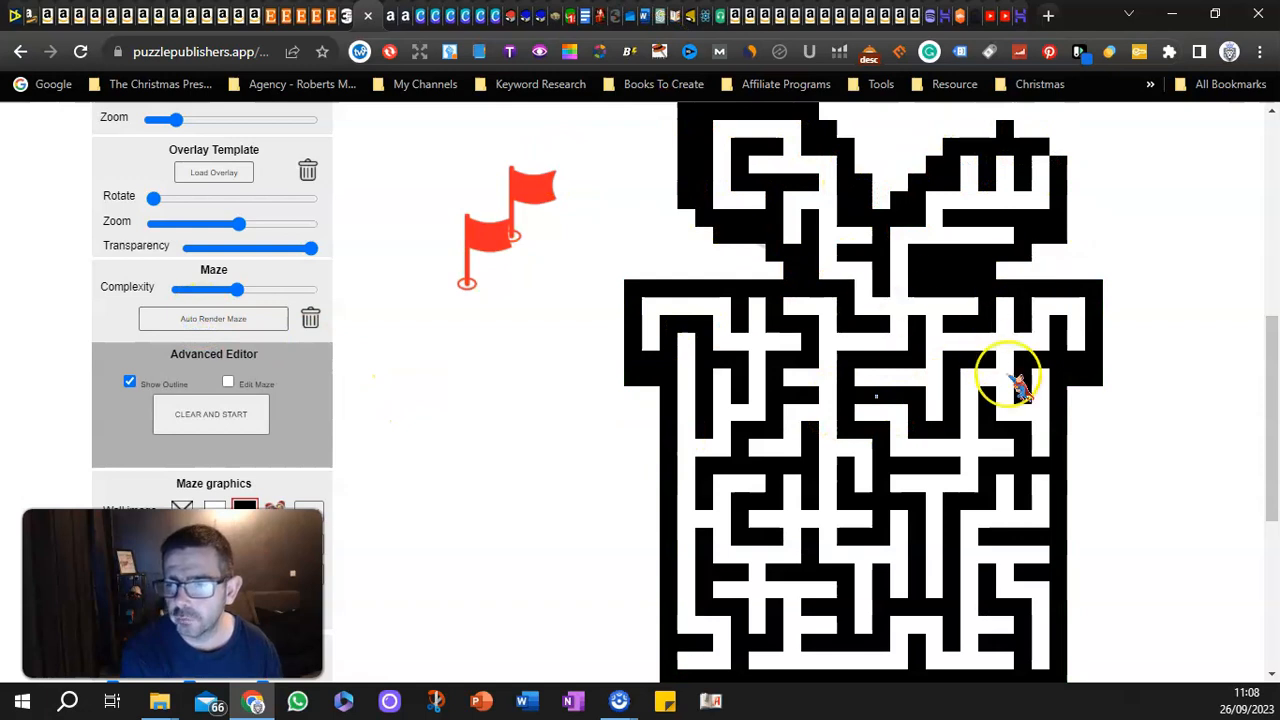
{"action": "scroll", "coordinate": [575, 405], "scroll_direction": "down", "scroll_amount": 1}
{"action": "scroll", "coordinate": [575, 405], "scroll_direction": "up", "scroll_amount": 1}
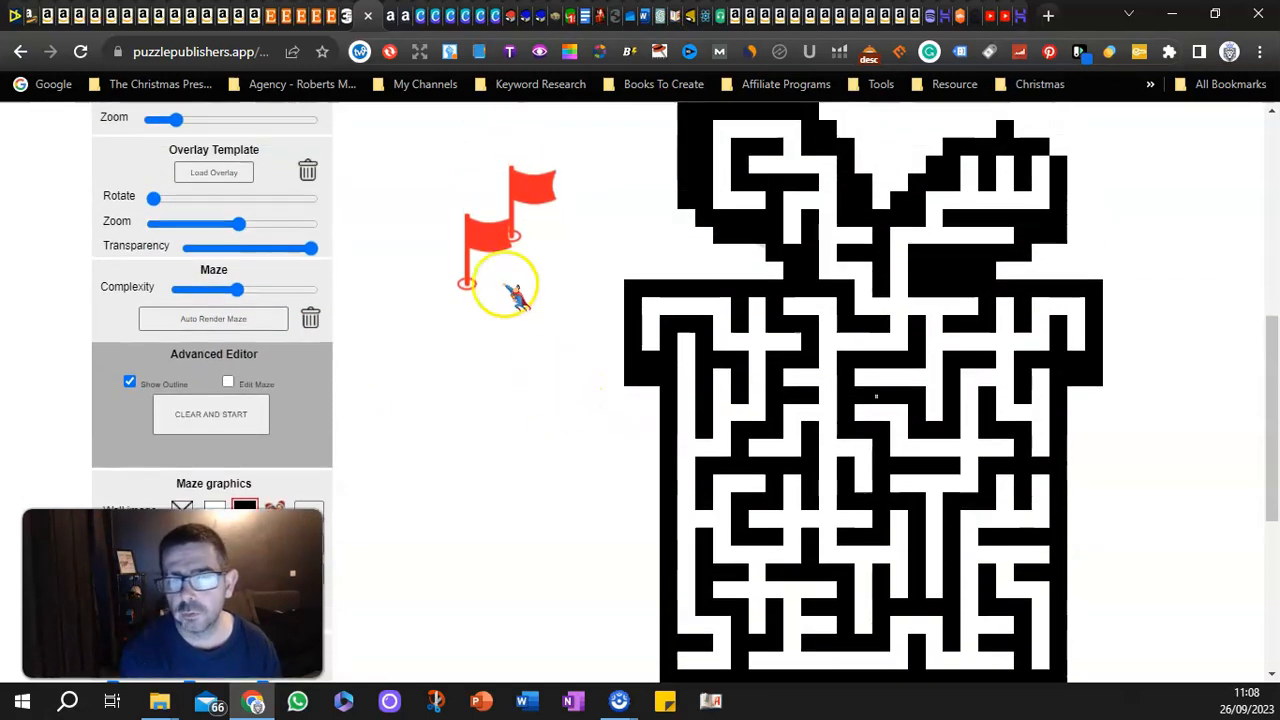
Step: Try a flag inside the maze's left bow loop, and leave both flags outside the gift box shape
{"action": "left_click_drag", "start_coordinate": [510, 240], "coordinate": [765, 207]}
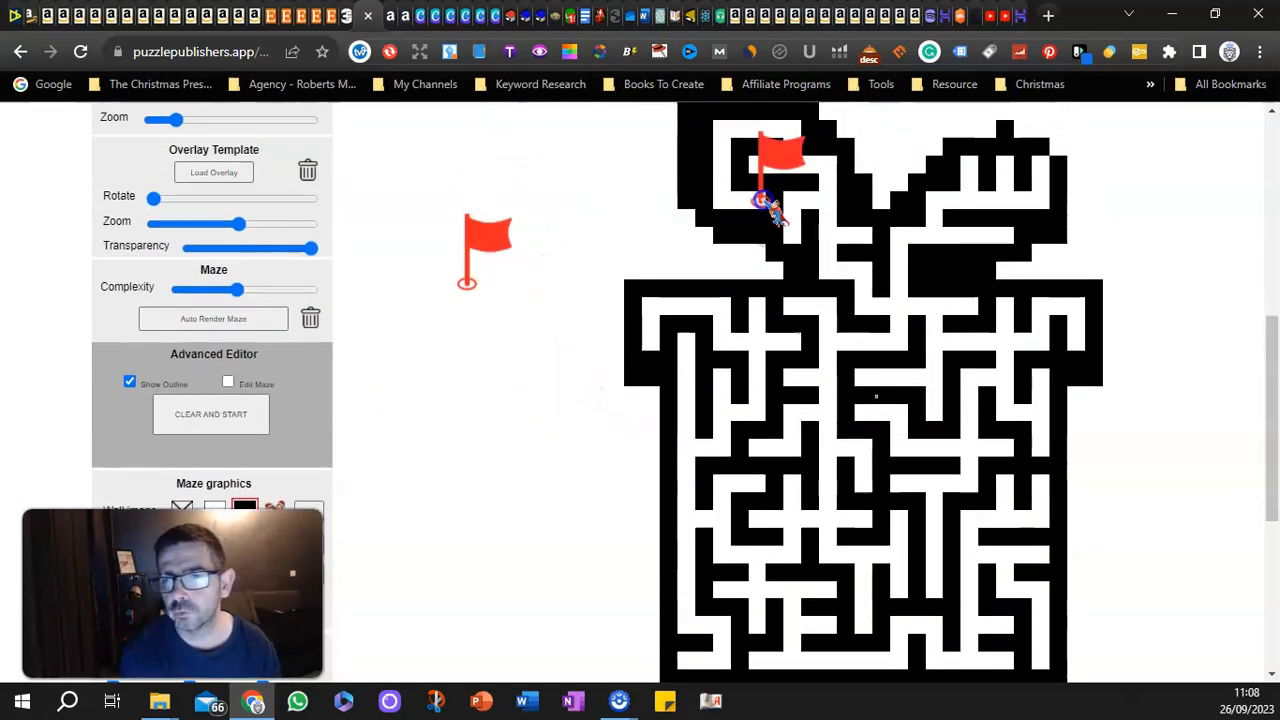
{"action": "left_click_drag", "start_coordinate": [467, 283], "coordinate": [1088, 650]}
{"action": "left_click", "coordinate": [826, 295]}
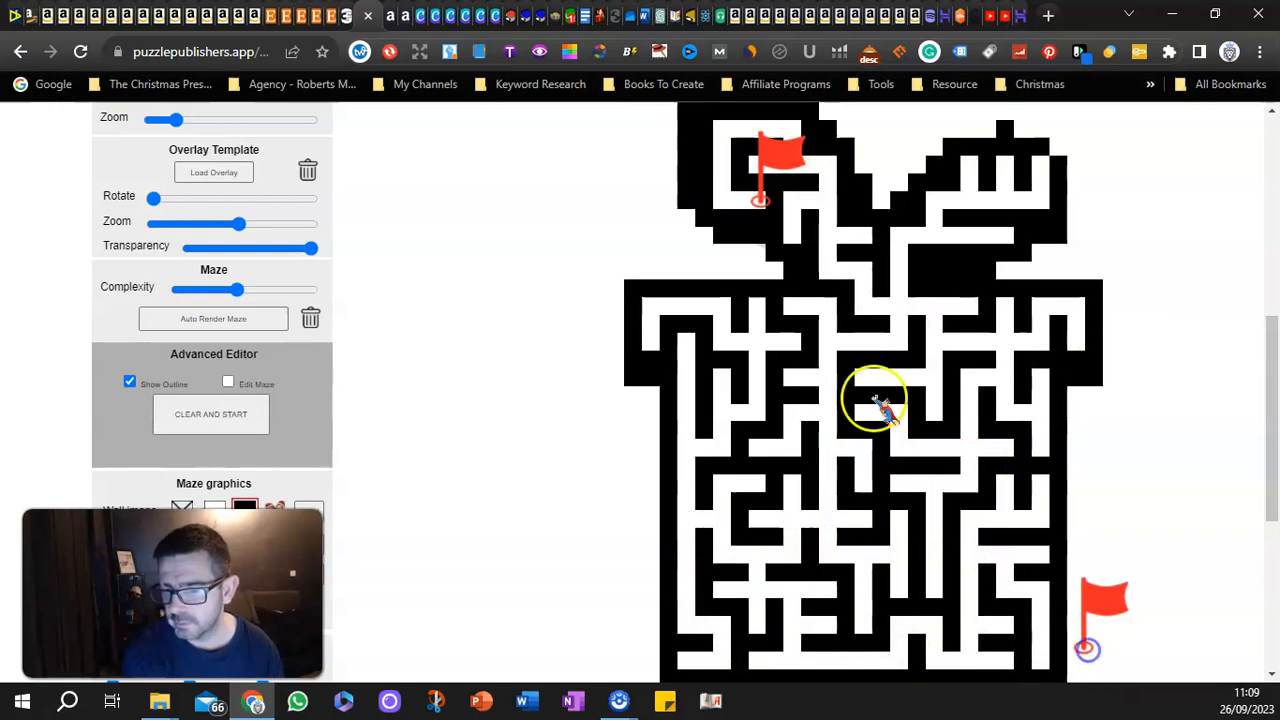
{"action": "left_click_drag", "start_coordinate": [757, 197], "coordinate": [606, 153]}
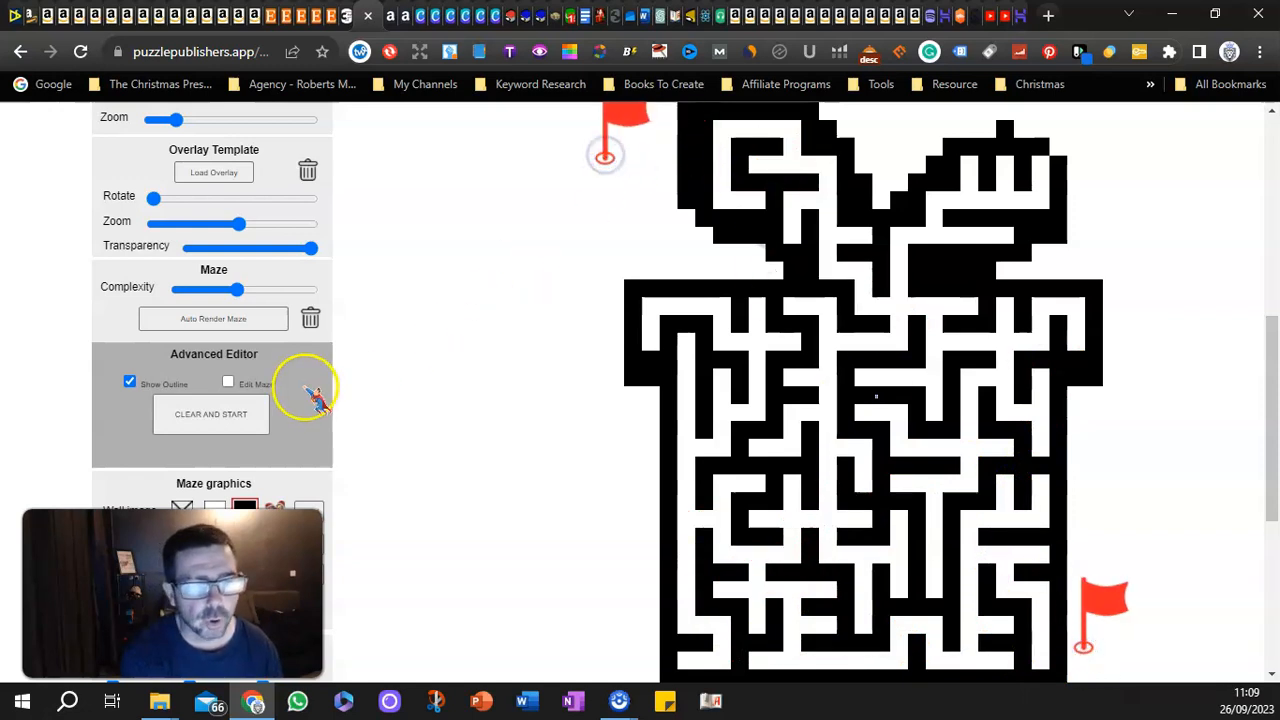
Step: Raise the maze complexity to about 85 percent of its range and re-render the gift box maze
{"action": "left_click_drag", "start_coordinate": [237, 291], "coordinate": [295, 290]}
{"action": "left_click", "coordinate": [215, 318]}
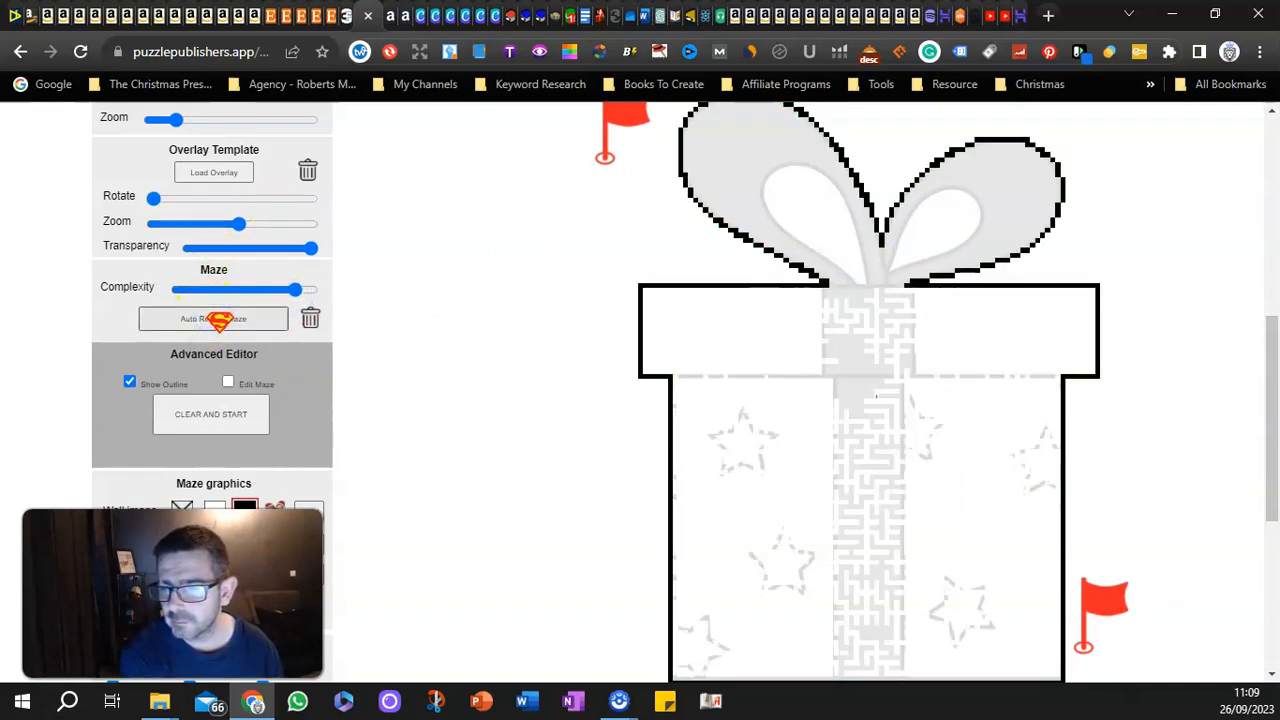
{"action": "left_click", "coordinate": [227, 320]}
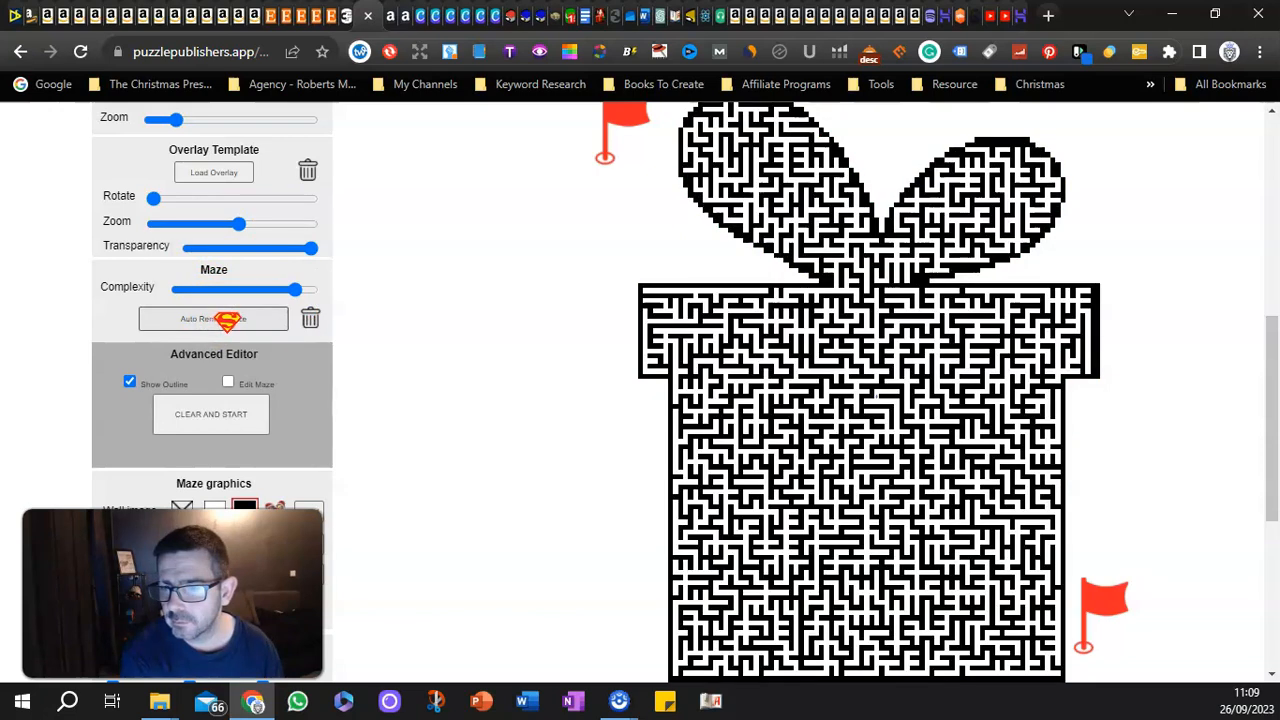
Step: Try the flags in the left bow loop and the box body to generate solution routes, and return both outside the maze
{"action": "left_click_drag", "start_coordinate": [615, 168], "coordinate": [722, 145]}
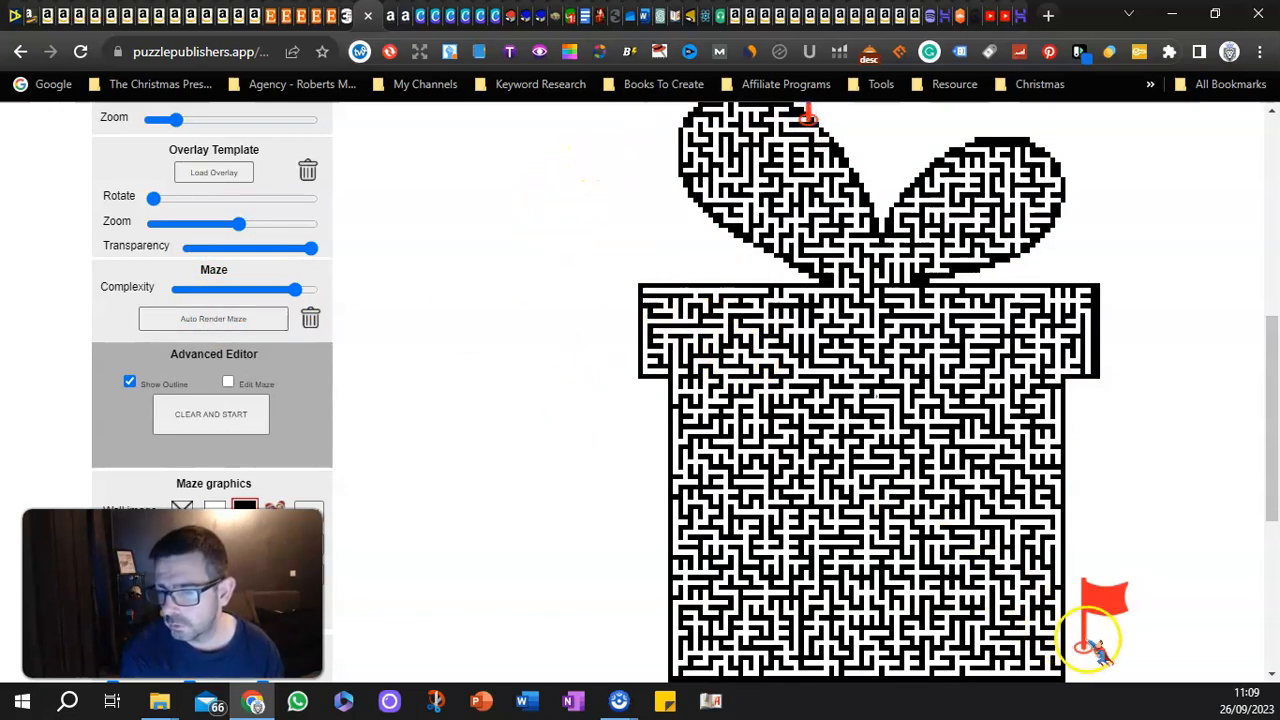
{"action": "left_click_drag", "start_coordinate": [1083, 645], "coordinate": [910, 598]}
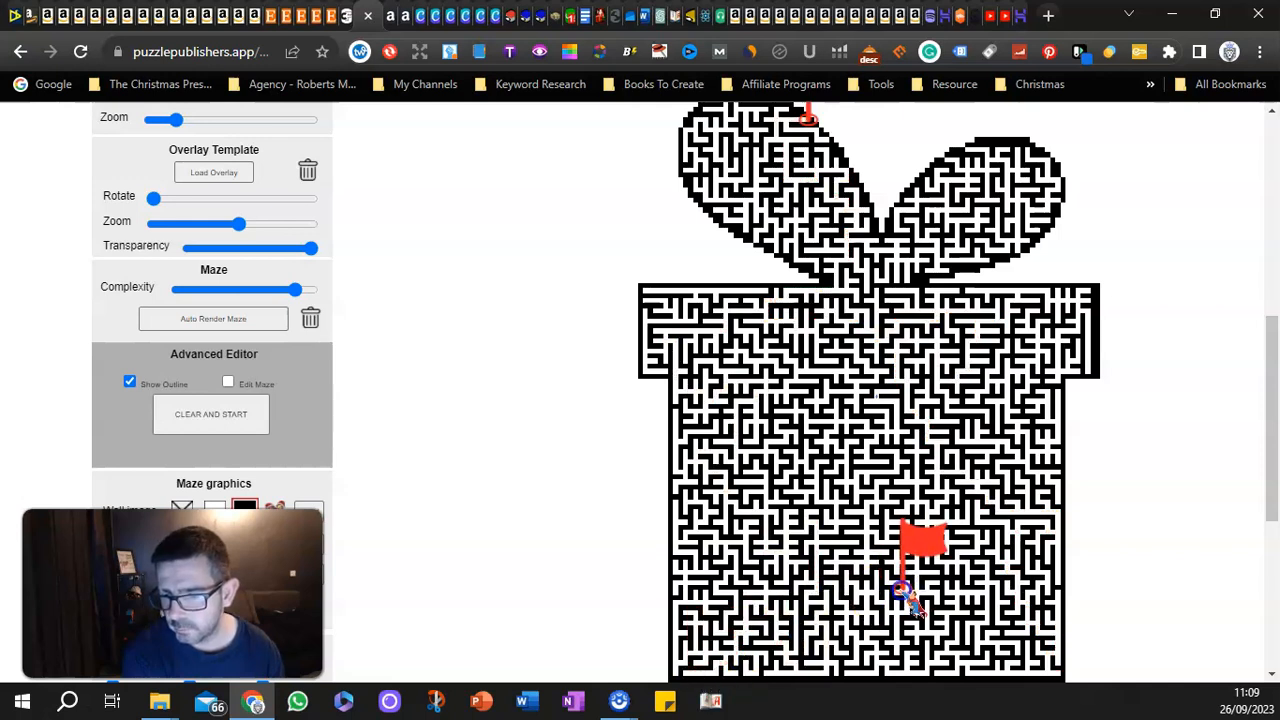
{"action": "left_click_drag", "start_coordinate": [908, 597], "coordinate": [841, 497]}
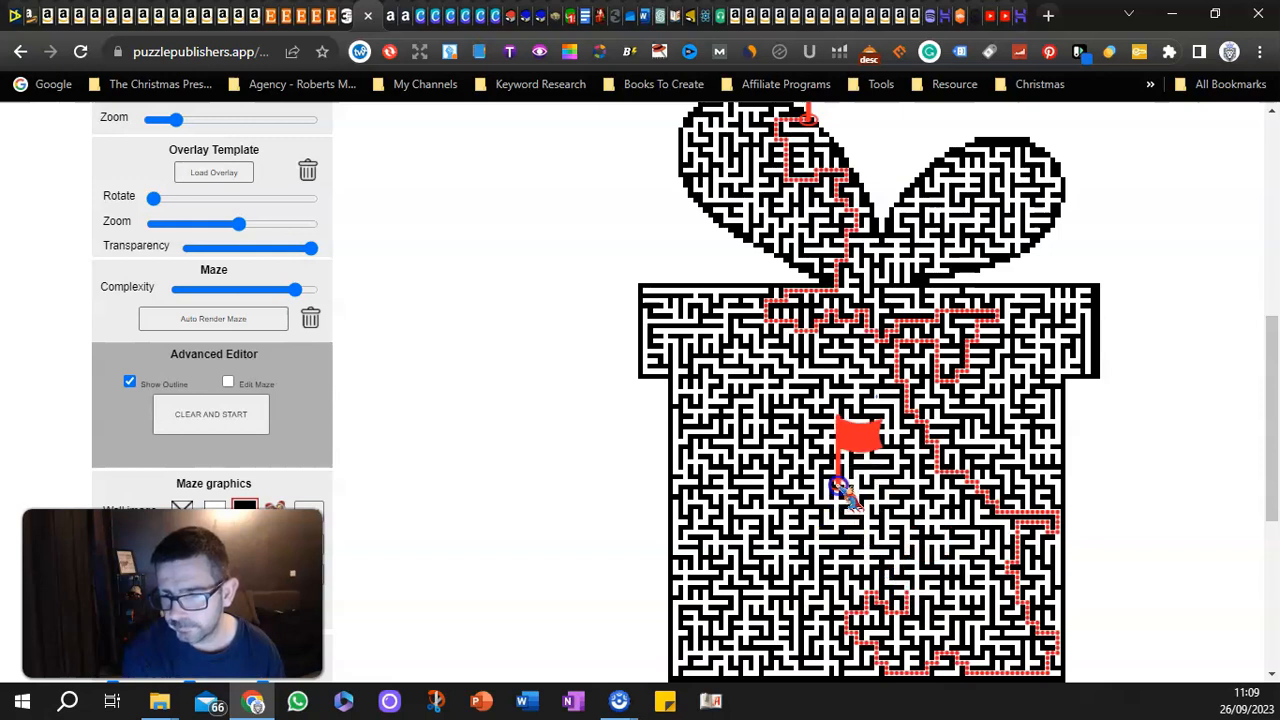
{"action": "left_click_drag", "start_coordinate": [850, 491], "coordinate": [1088, 660]}
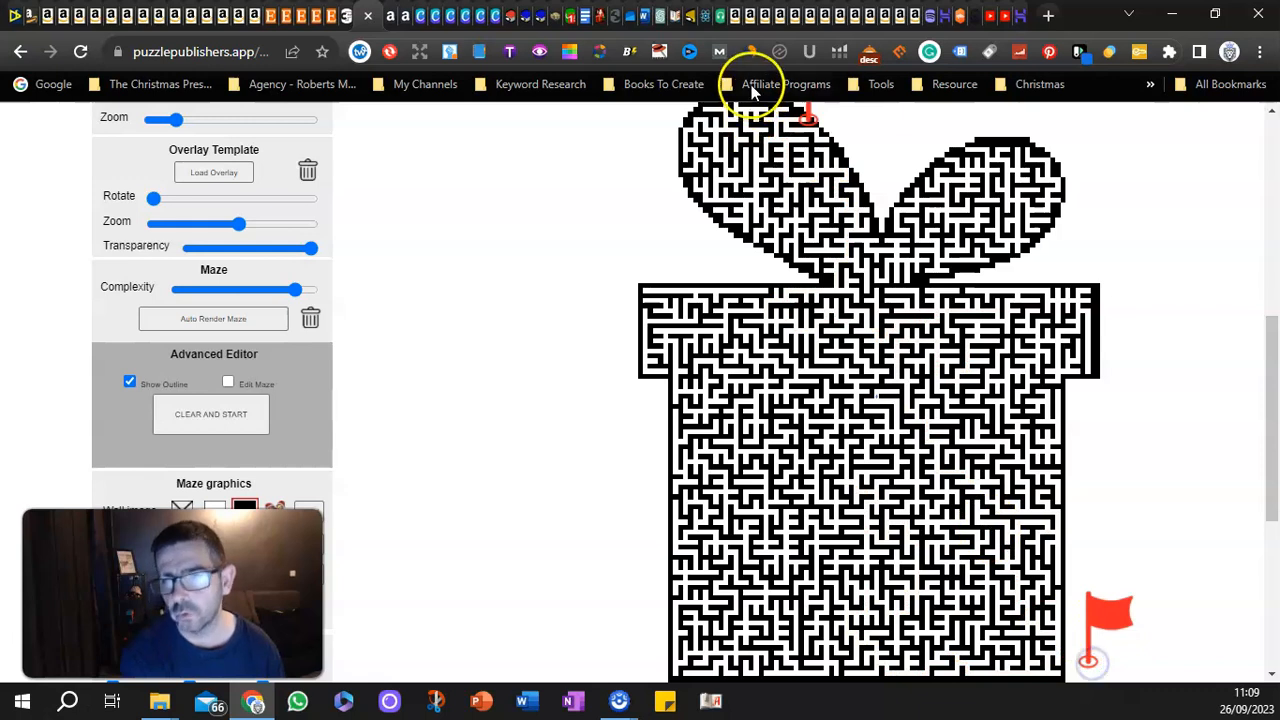
{"action": "left_click_drag", "start_coordinate": [810, 125], "coordinate": [508, 160]}
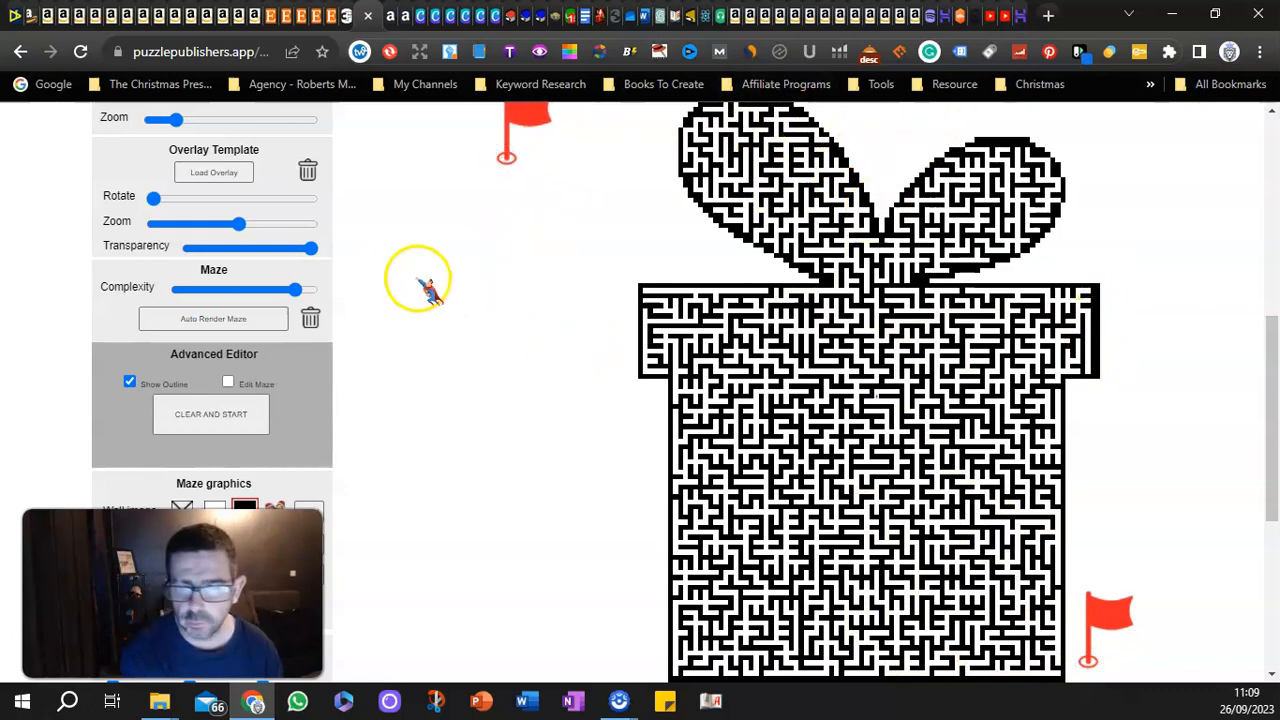
Step: Lower the maze complexity to about two thirds of its range and re-render the gift box maze
{"action": "scroll", "coordinate": [425, 288], "scroll_direction": "down", "scroll_amount": 1}
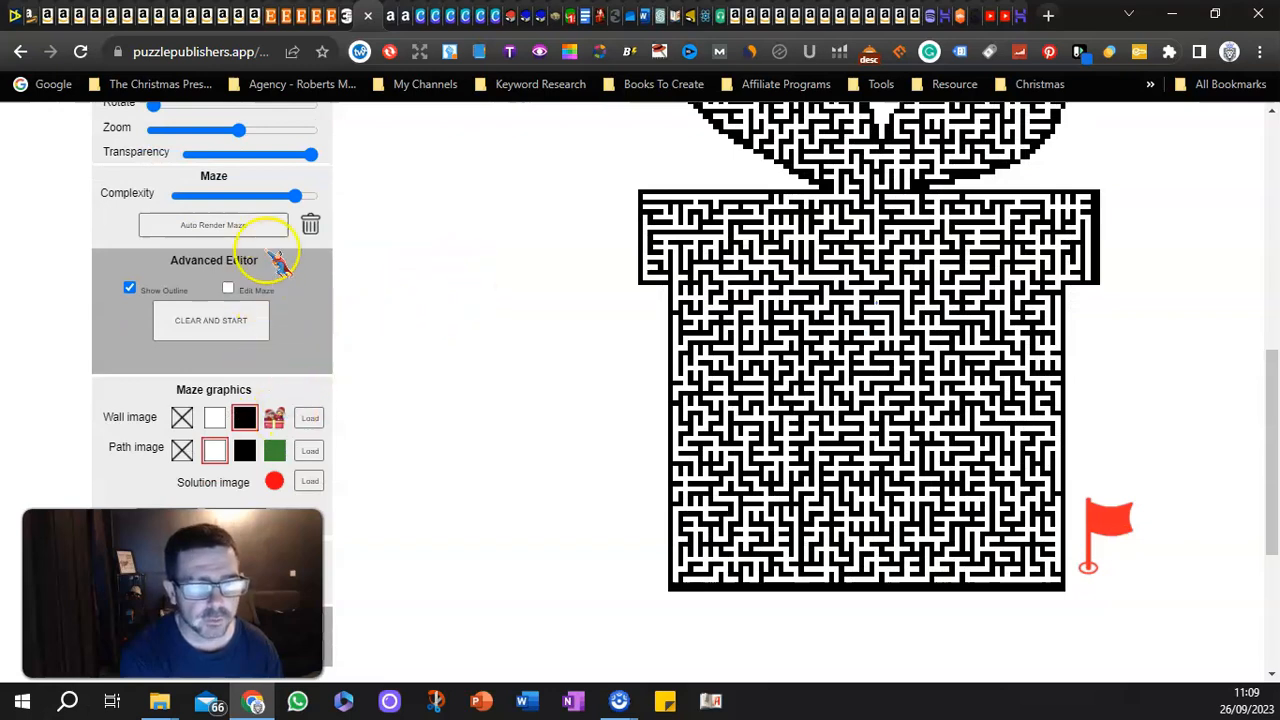
{"action": "left_click_drag", "start_coordinate": [295, 195], "coordinate": [270, 196]}
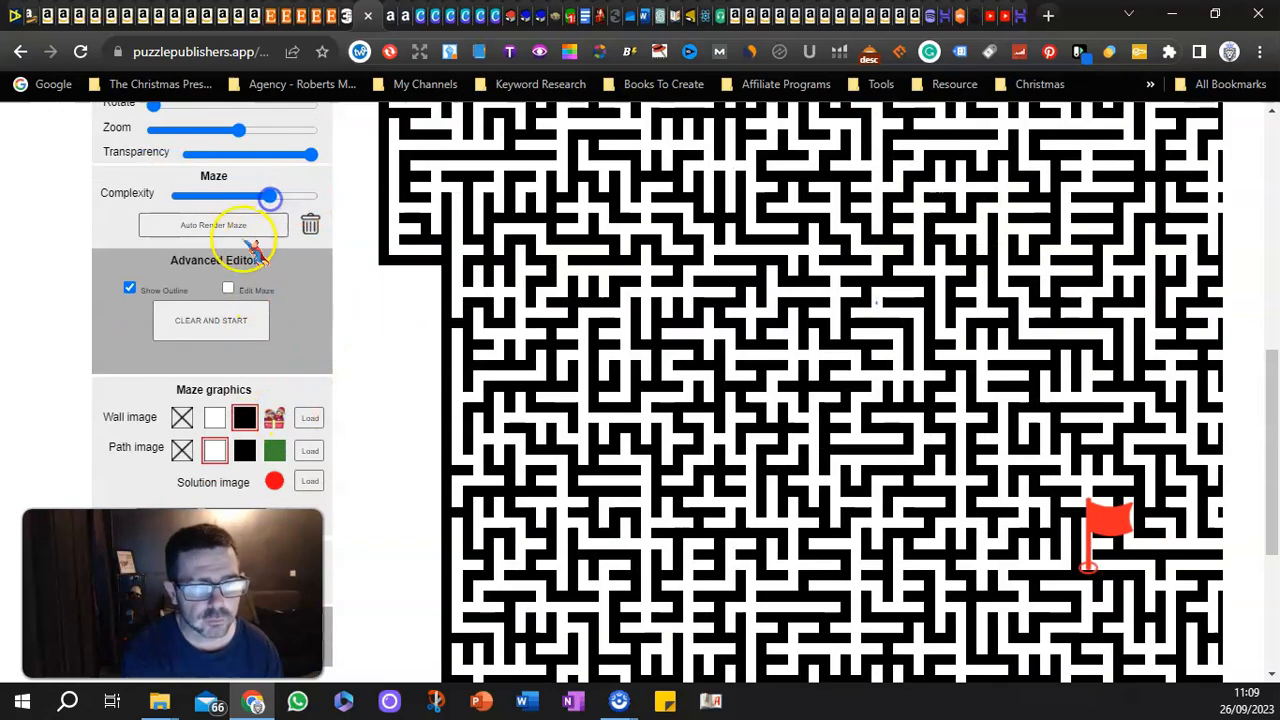
{"action": "left_click", "coordinate": [237, 226]}
{"action": "scroll", "coordinate": [491, 334], "scroll_direction": "up", "scroll_amount": 2}
{"action": "scroll", "coordinate": [586, 277], "scroll_direction": "down", "scroll_amount": 2}
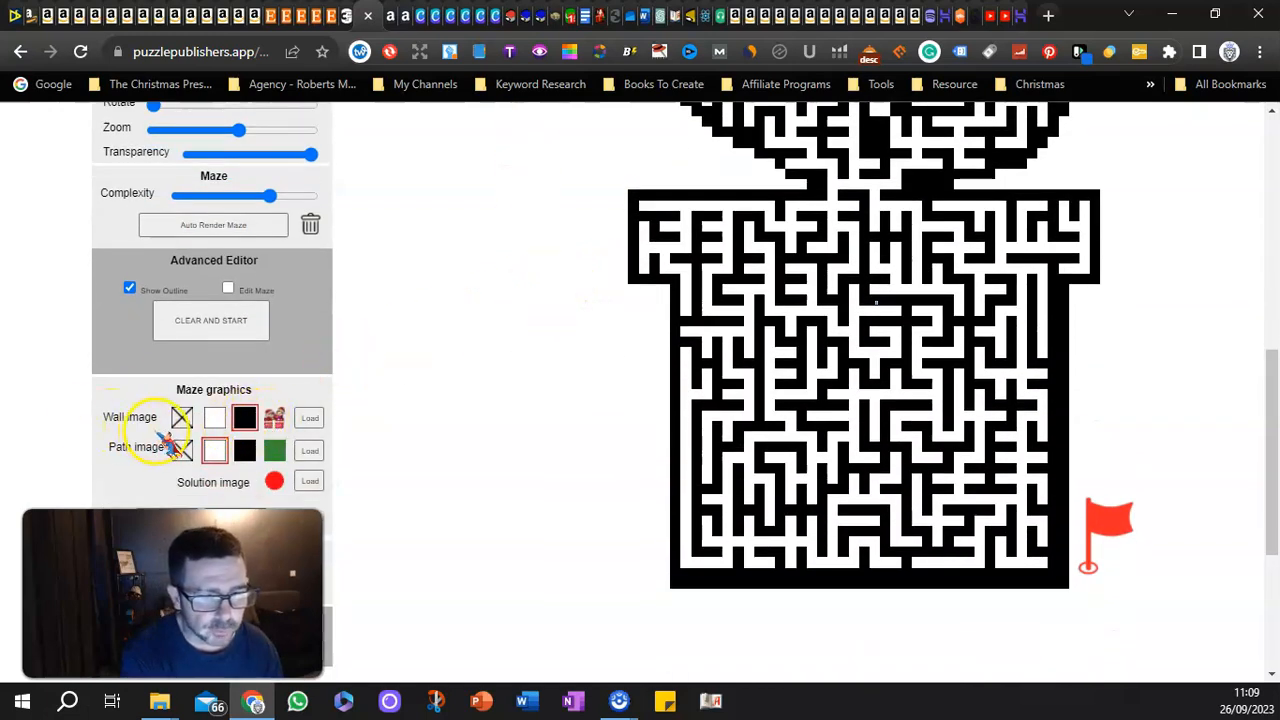
Step: Set the maze's wall image to the red Christmas gift graphic, and open and cancel the custom wall image picker
{"action": "left_click", "coordinate": [278, 421]}
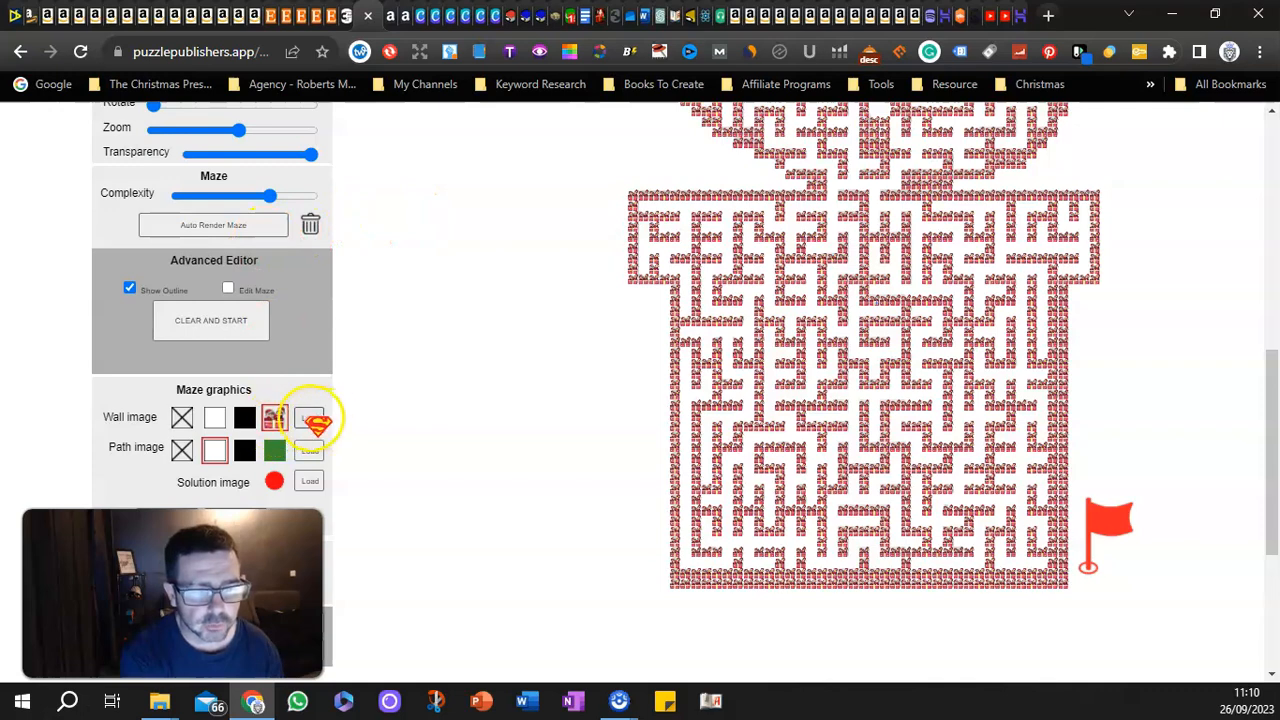
{"action": "left_click", "coordinate": [309, 420]}
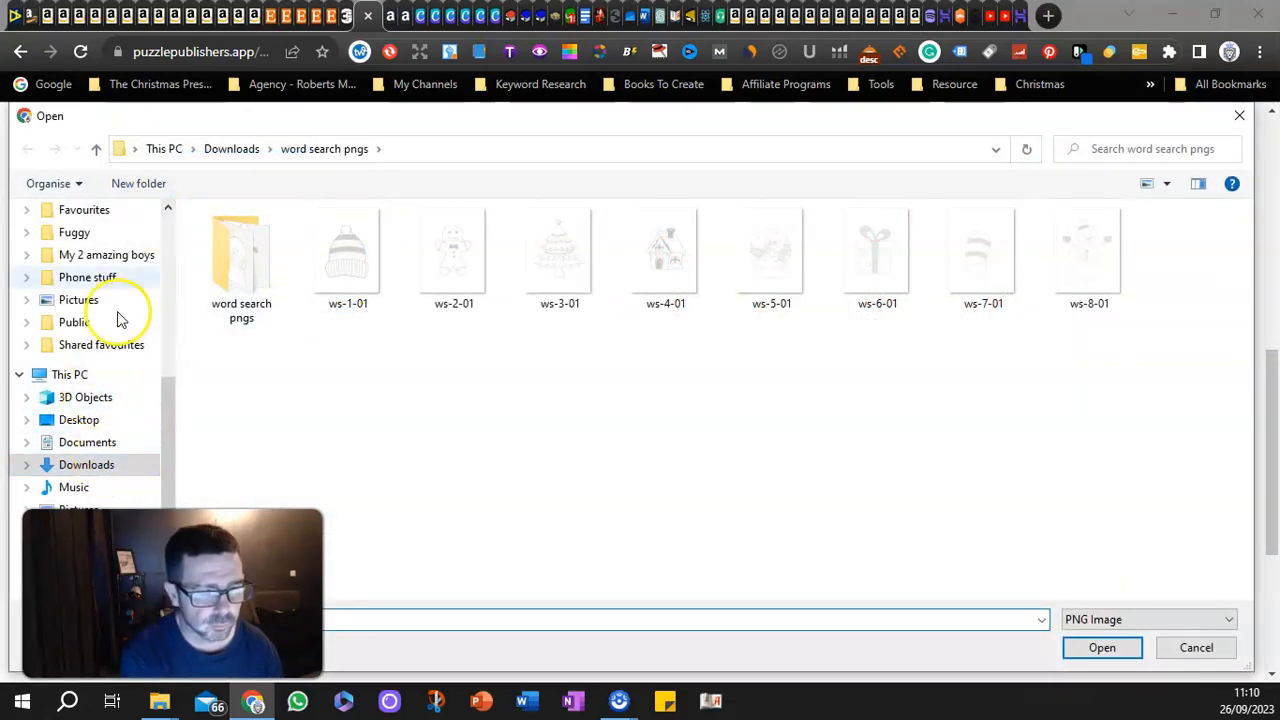
{"action": "left_click", "coordinate": [1196, 647]}
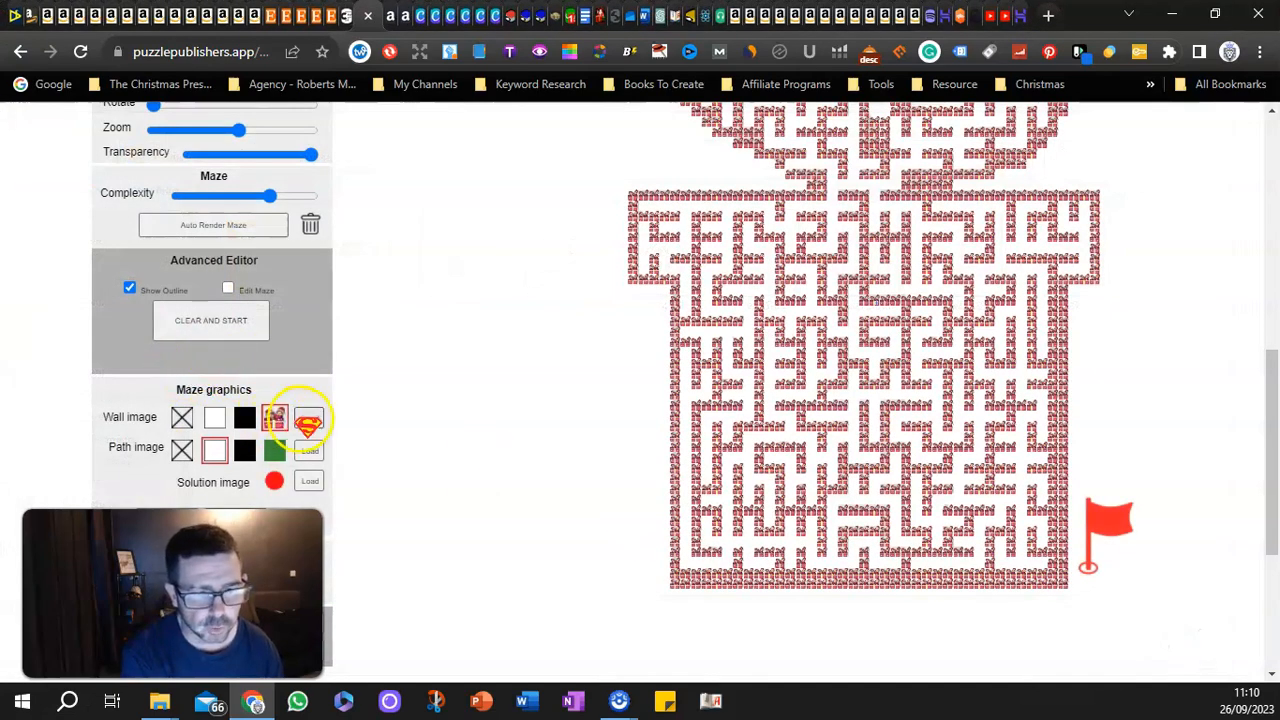
Step: Reduce the maze complexity in two stages to about a third of its range, re-rendering the maze after each change
{"action": "left_click_drag", "start_coordinate": [270, 196], "coordinate": [250, 205]}
{"action": "left_click", "coordinate": [212, 227]}
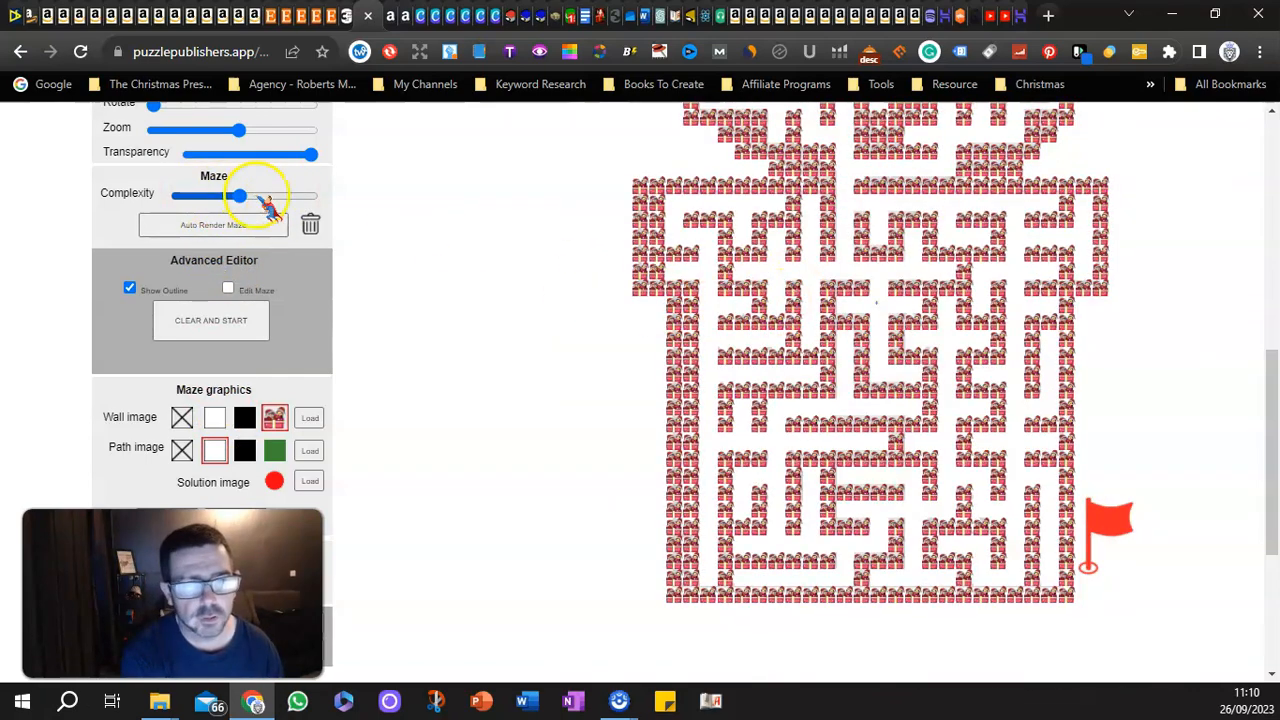
{"action": "left_click_drag", "start_coordinate": [250, 205], "coordinate": [223, 206]}
{"action": "left_click", "coordinate": [234, 224]}
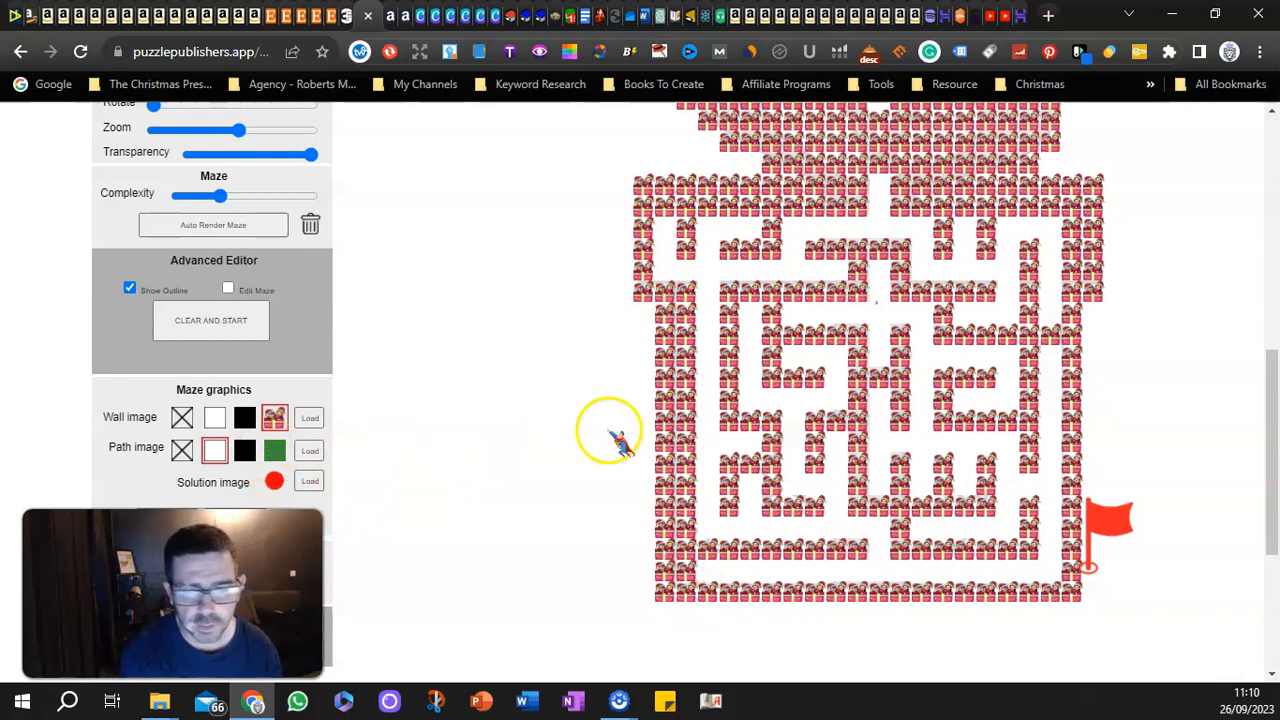
Step: Place one flag in the maze's lower-left corridor and the other at the lid's top centre opening to generate the solution
{"action": "left_click_drag", "start_coordinate": [1089, 572], "coordinate": [703, 571]}
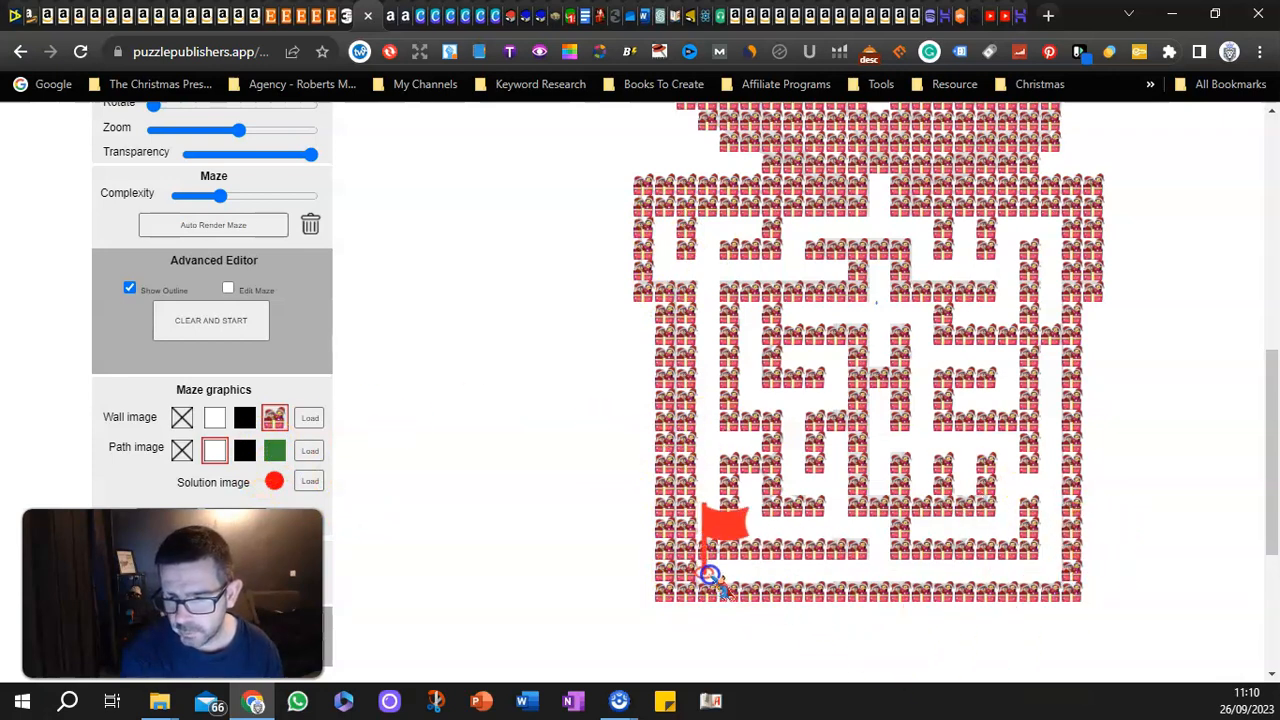
{"action": "scroll", "coordinate": [731, 571], "scroll_direction": "up", "scroll_amount": 2}
{"action": "left_click_drag", "start_coordinate": [505, 254], "coordinate": [875, 372]}
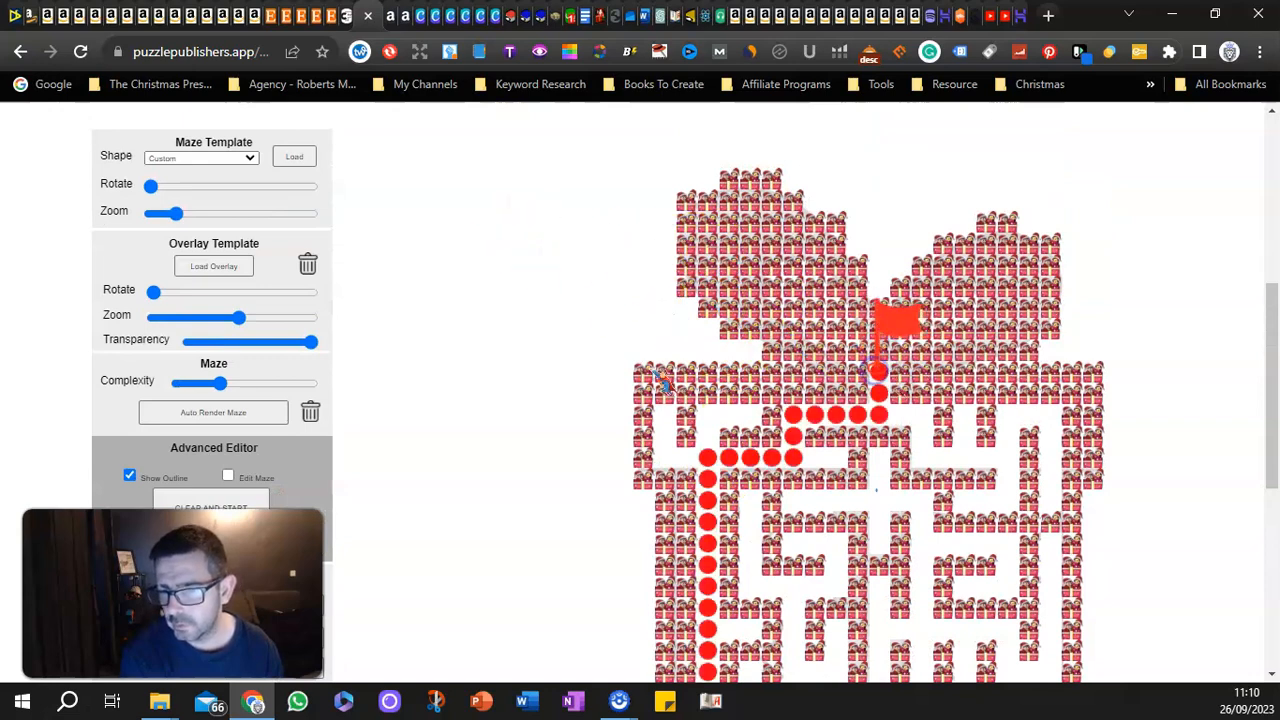
Step: Set the maze's path image to green
{"action": "scroll", "coordinate": [771, 243], "scroll_direction": "down", "scroll_amount": 2}
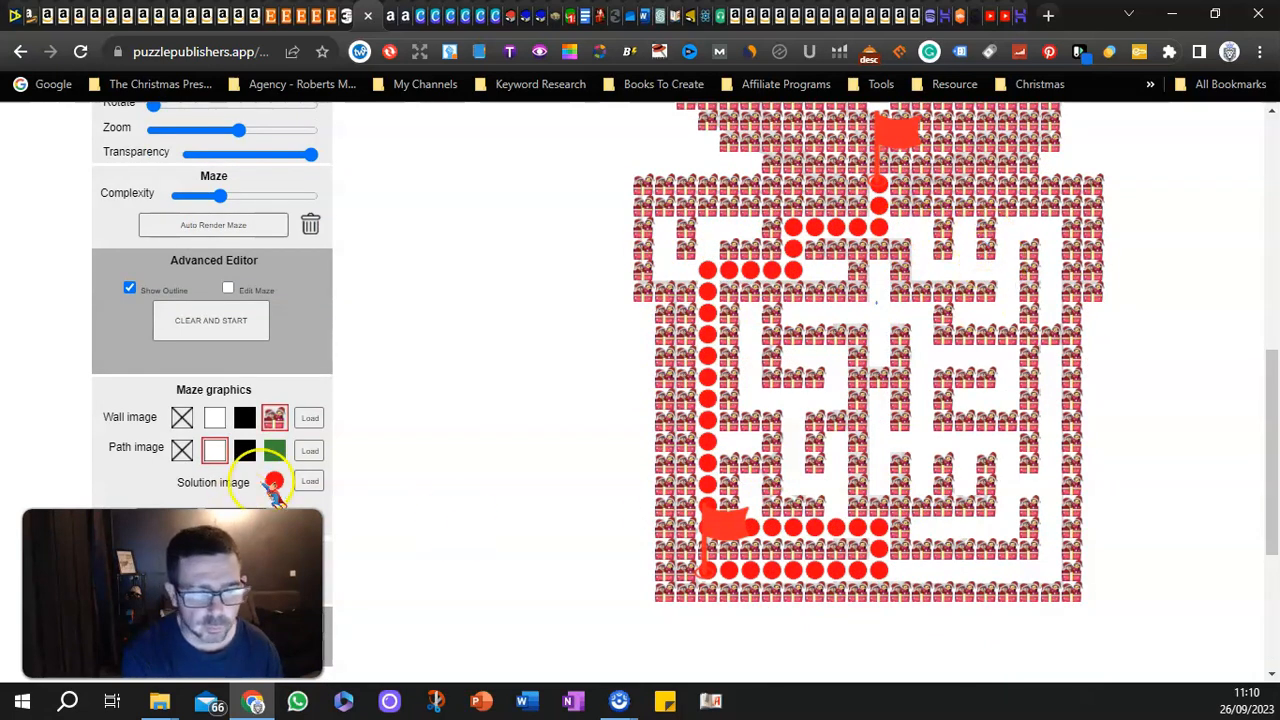
{"action": "left_click", "coordinate": [275, 452]}
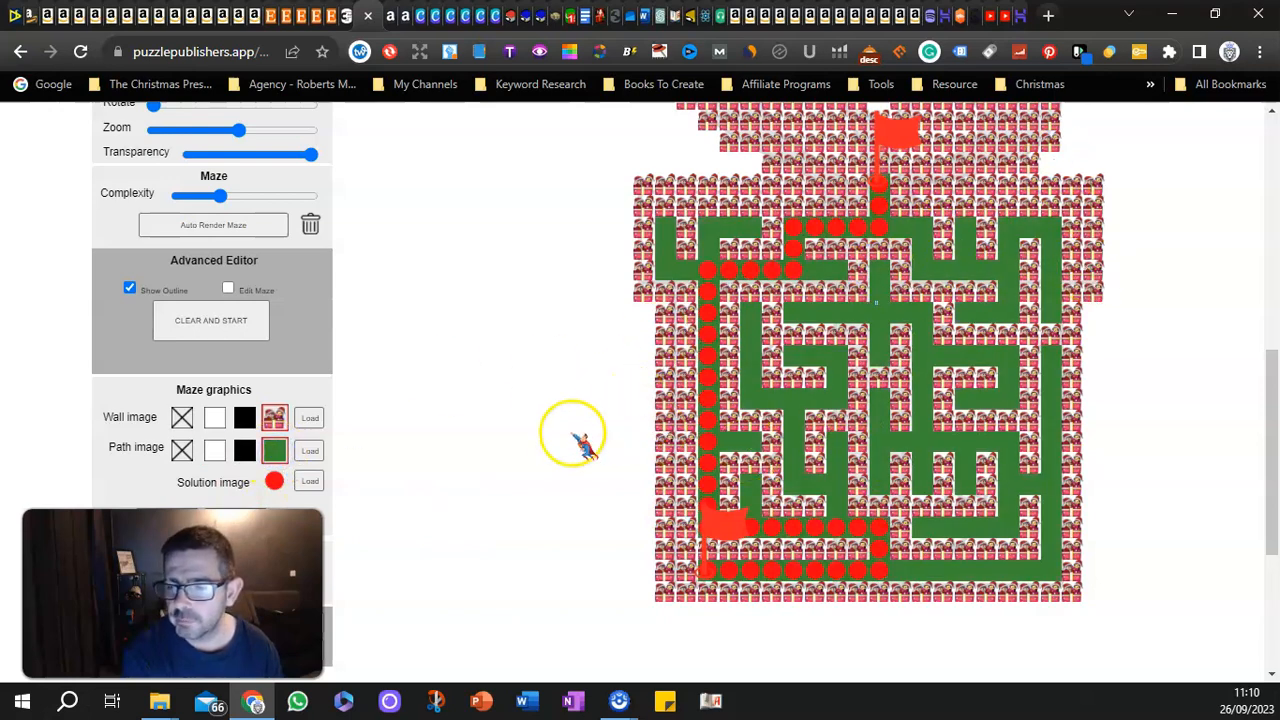
{"action": "scroll", "coordinate": [566, 430], "scroll_direction": "up", "scroll_amount": 1}
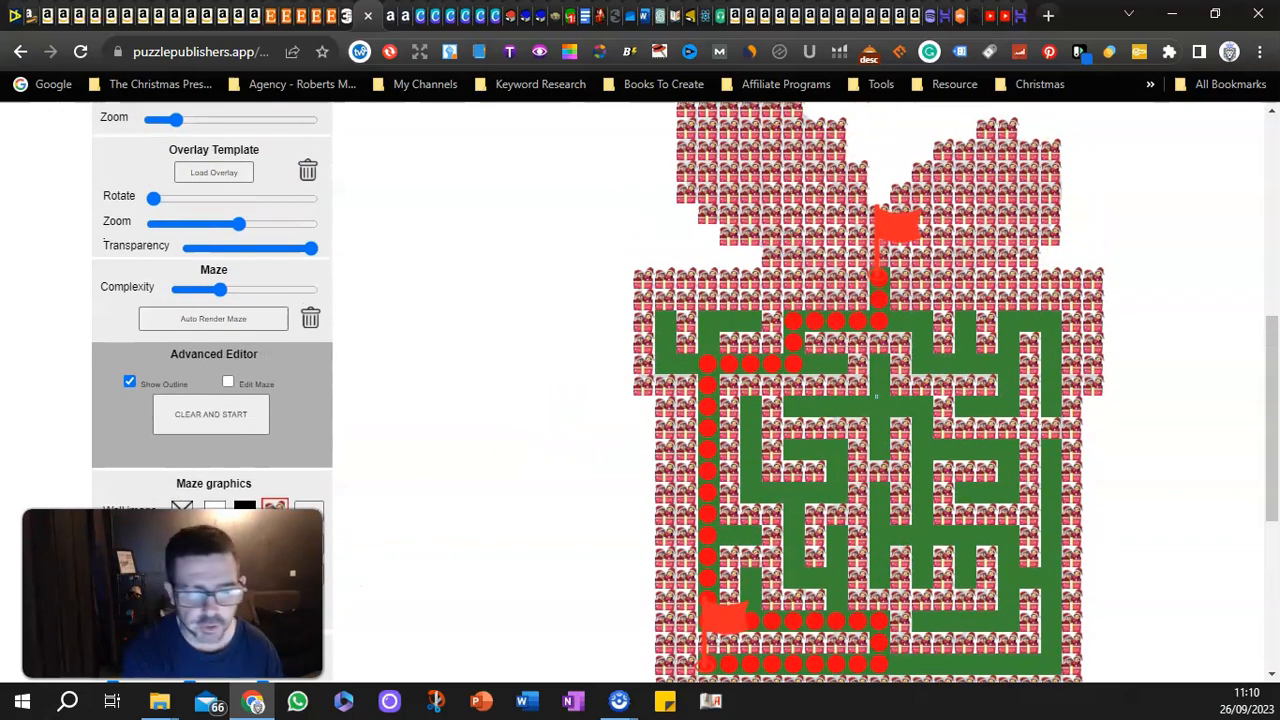
{"action": "scroll", "coordinate": [509, 466], "scroll_direction": "down", "scroll_amount": 1}
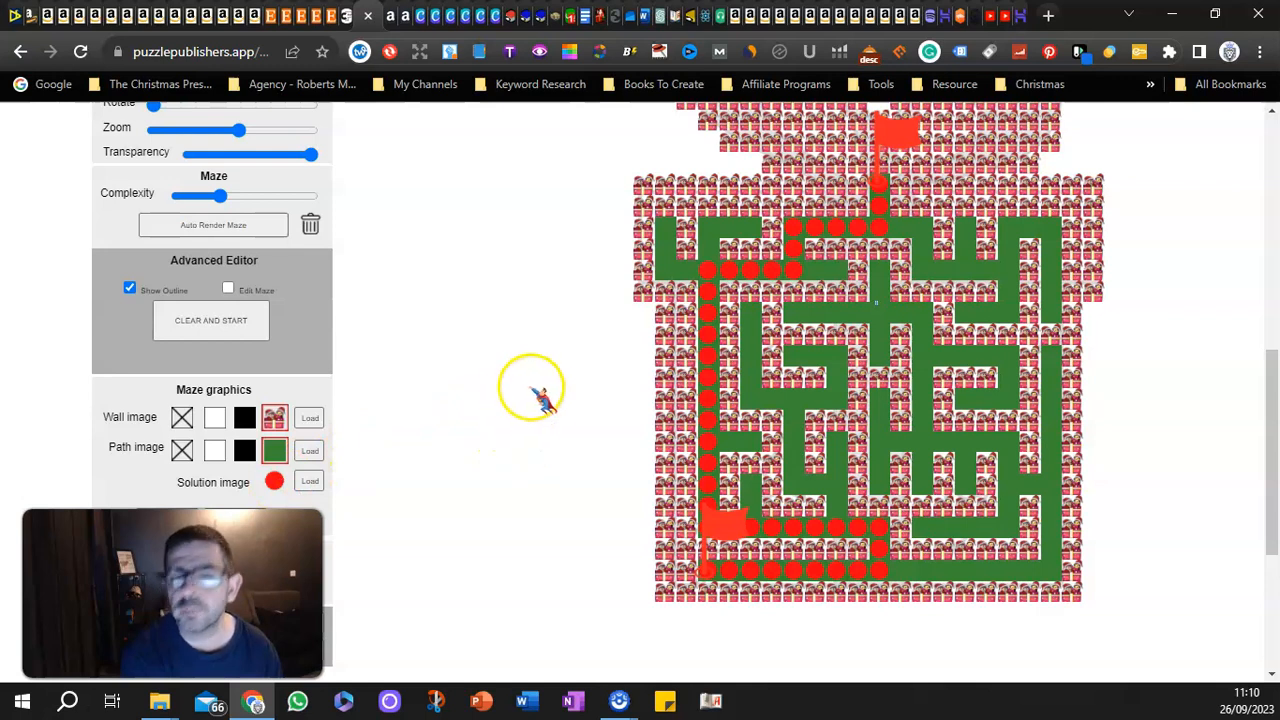
Step: Load Christmas-2 from the Christmas Activity Pack's Colored Characters PNG folder on drive D as the solution image, and set the path image to white
{"action": "left_click", "coordinate": [310, 482]}
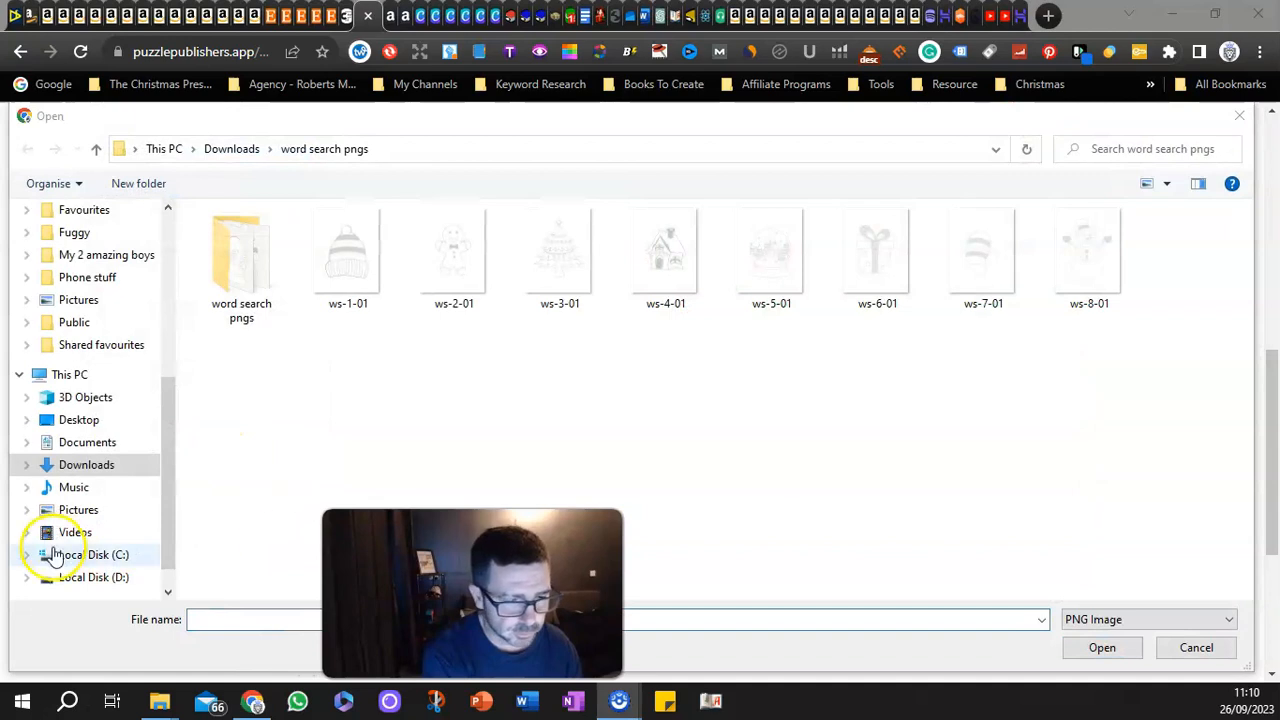
{"action": "left_click", "coordinate": [94, 577]}
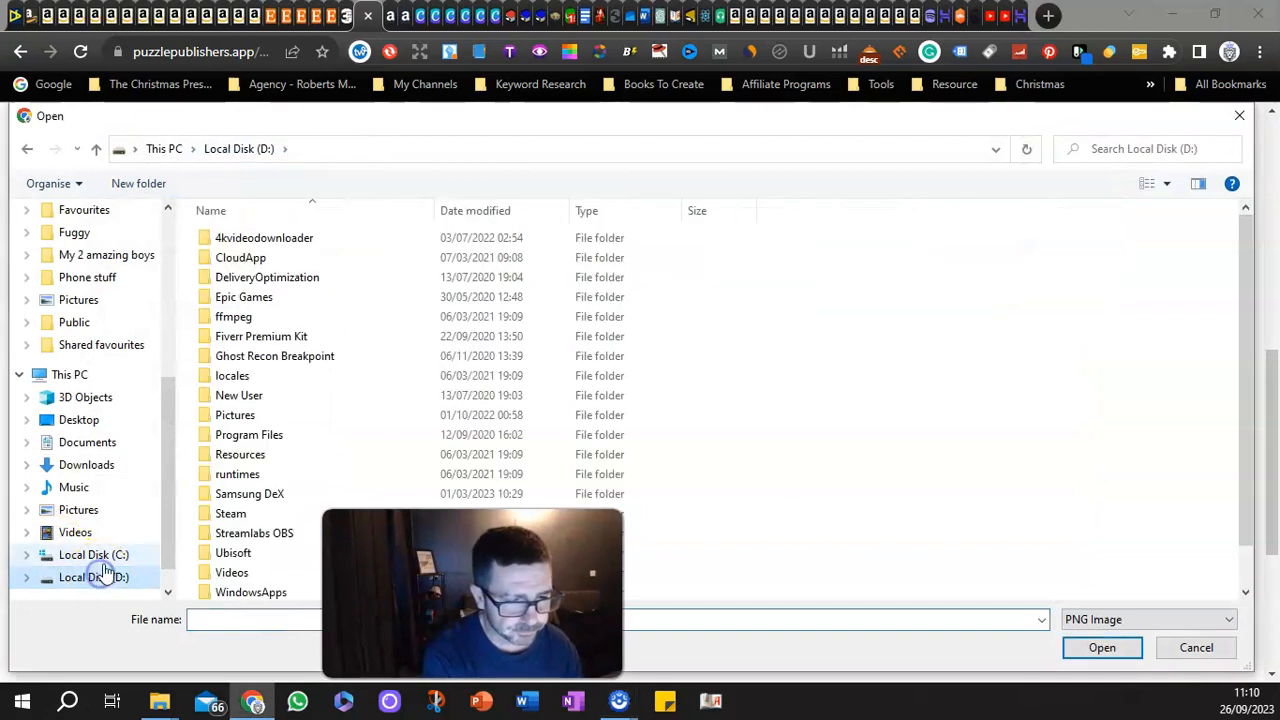
{"action": "double_click", "coordinate": [231, 572]}
{"action": "double_click", "coordinate": [248, 300]}
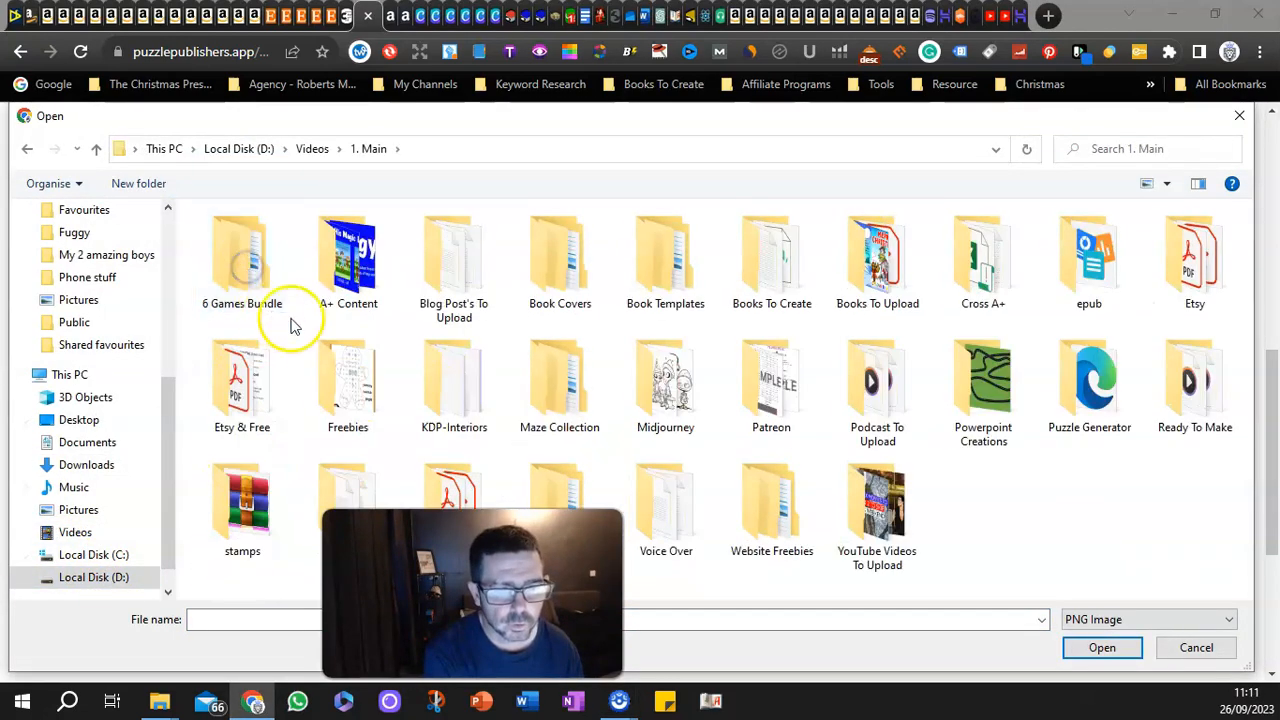
{"action": "double_click", "coordinate": [878, 262]}
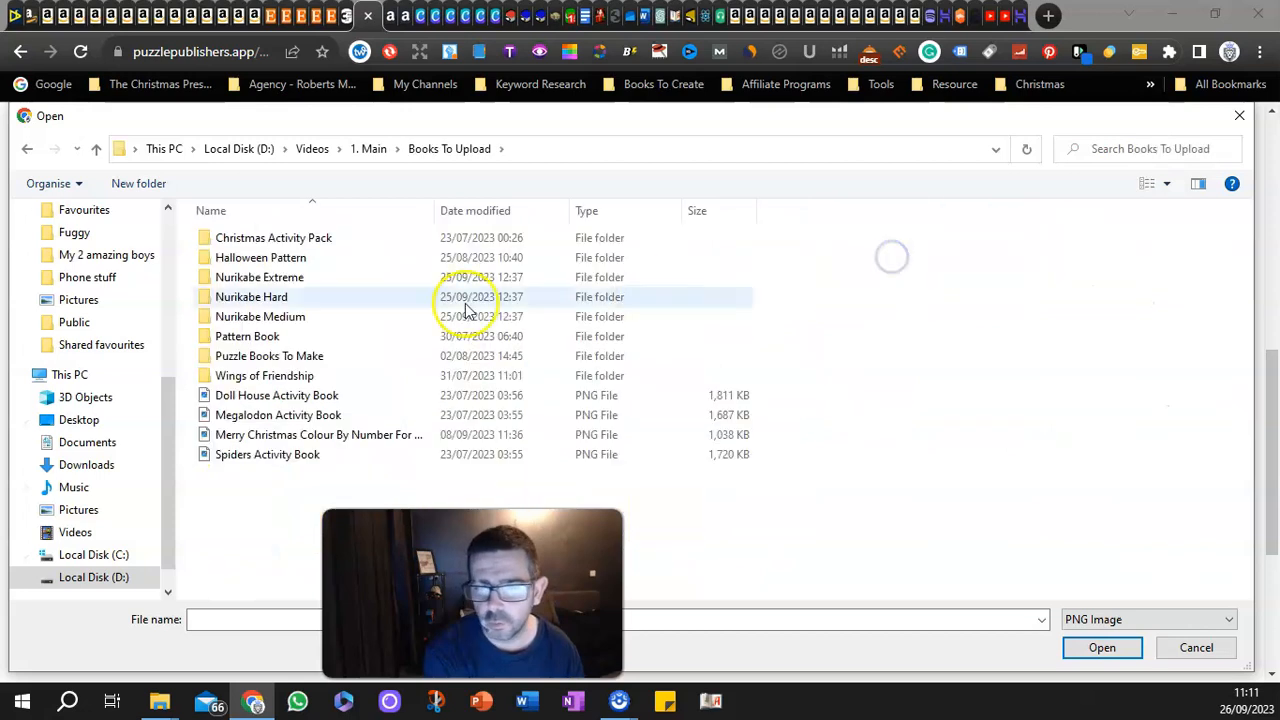
{"action": "double_click", "coordinate": [252, 243]}
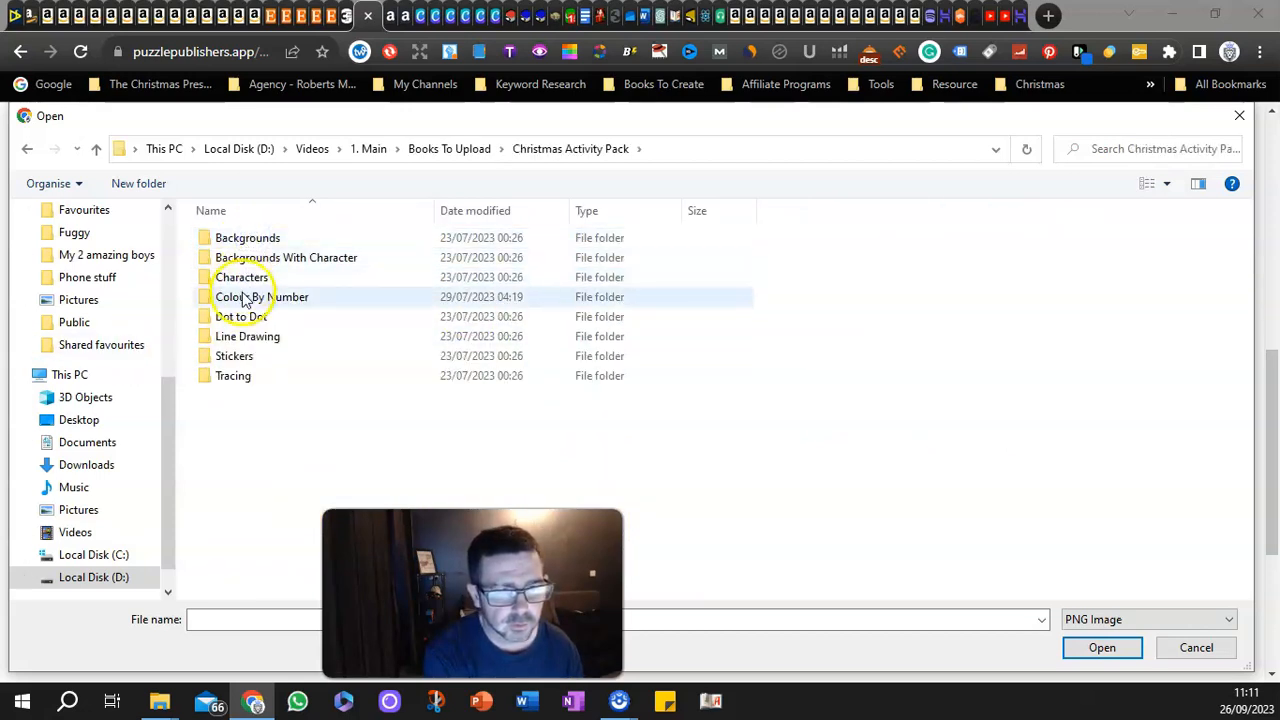
{"action": "double_click", "coordinate": [251, 277]}
{"action": "double_click", "coordinate": [248, 279]}
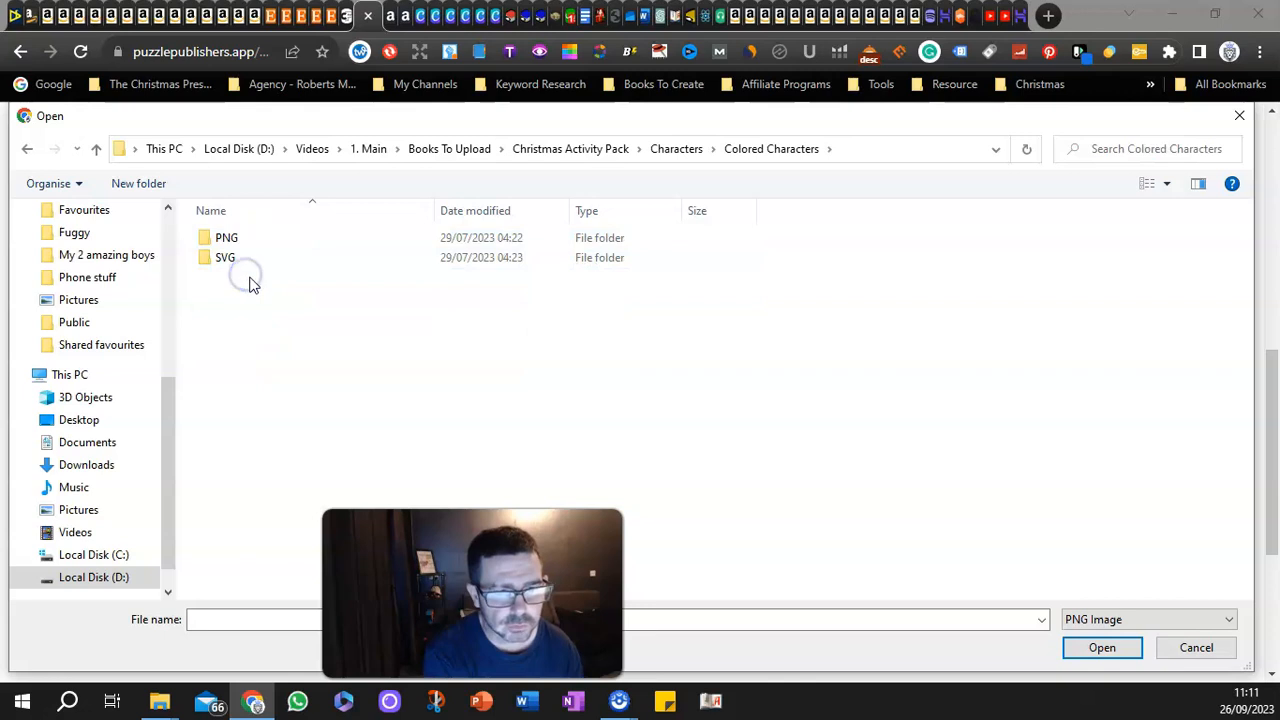
{"action": "double_click", "coordinate": [236, 238]}
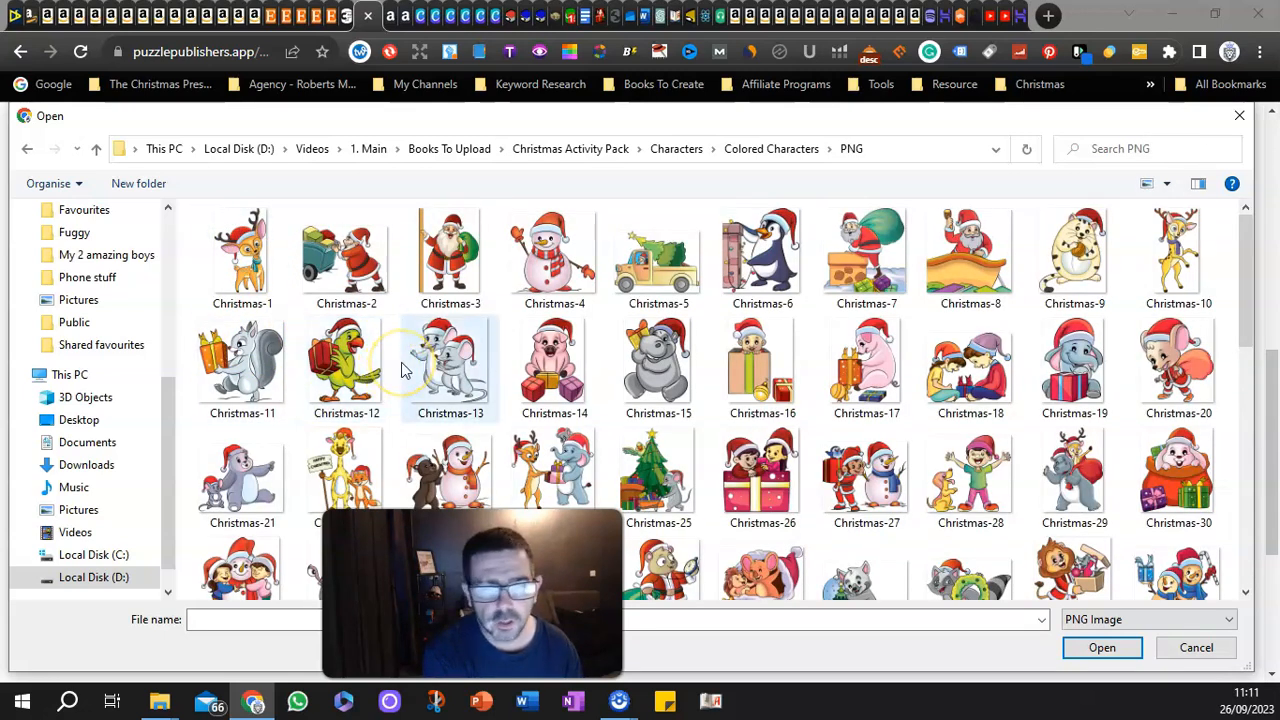
{"action": "left_click", "coordinate": [346, 256]}
{"action": "left_click", "coordinate": [1097, 648]}
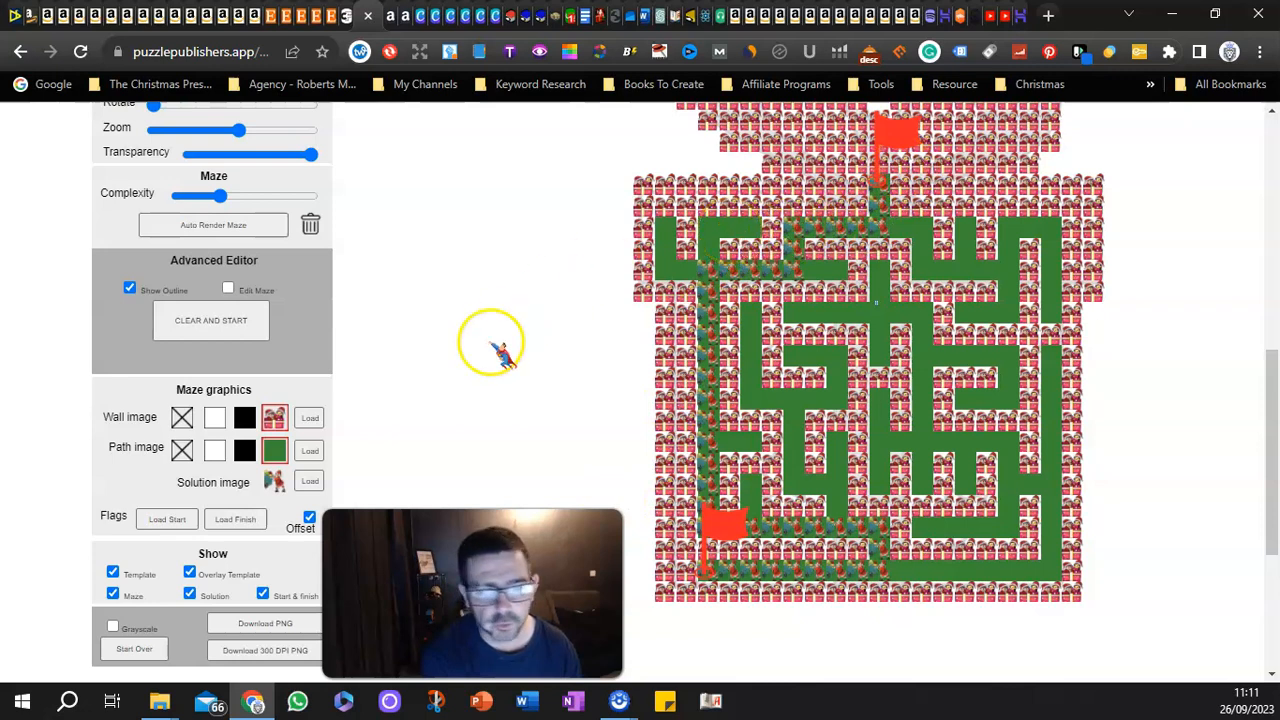
{"action": "left_click", "coordinate": [215, 450]}
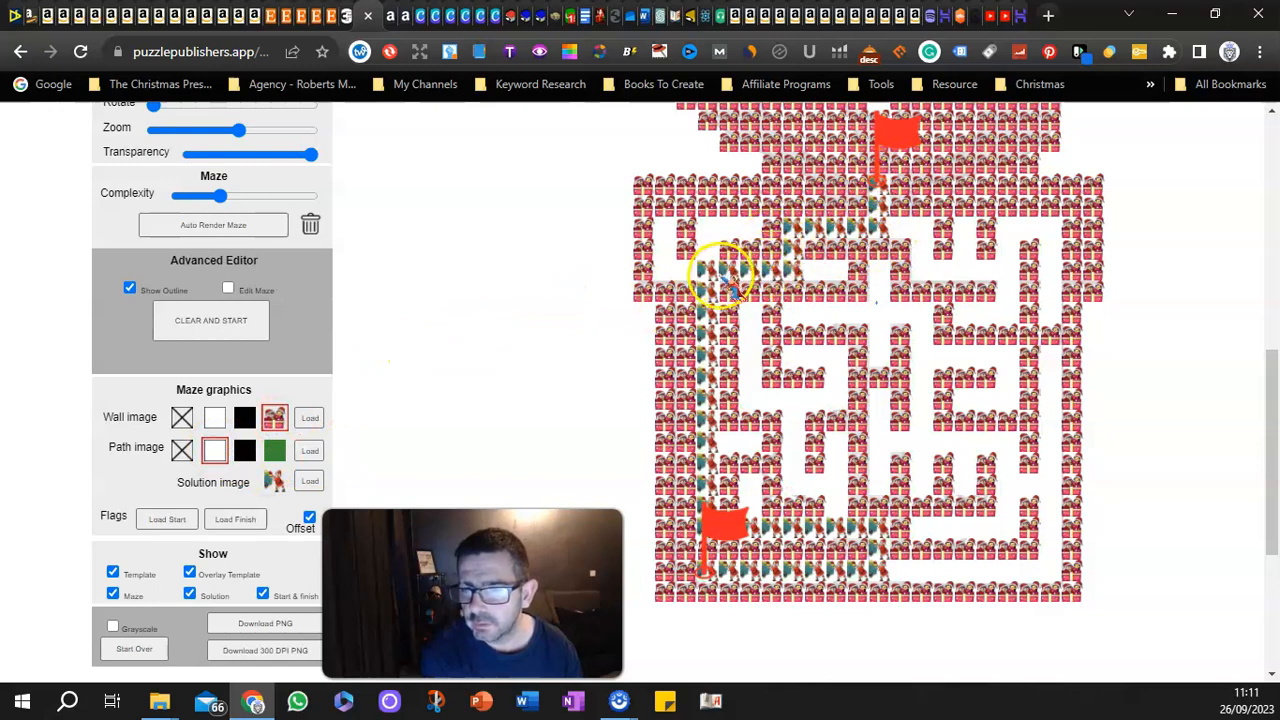
Step: Browse the Christmas character PNGs and replace the solution image with Christmas-3, the Santa carrying a green sack
{"action": "left_click", "coordinate": [305, 482]}
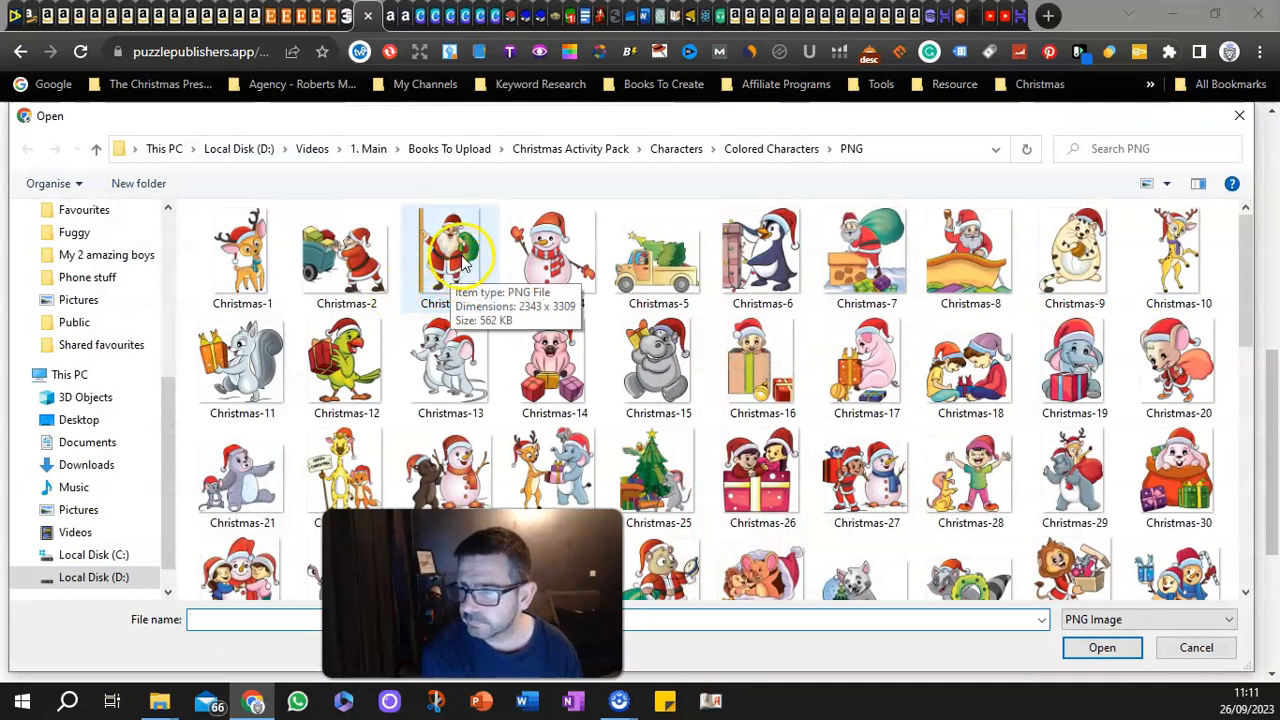
{"action": "scroll", "coordinate": [500, 330], "scroll_direction": "down", "scroll_amount": 2}
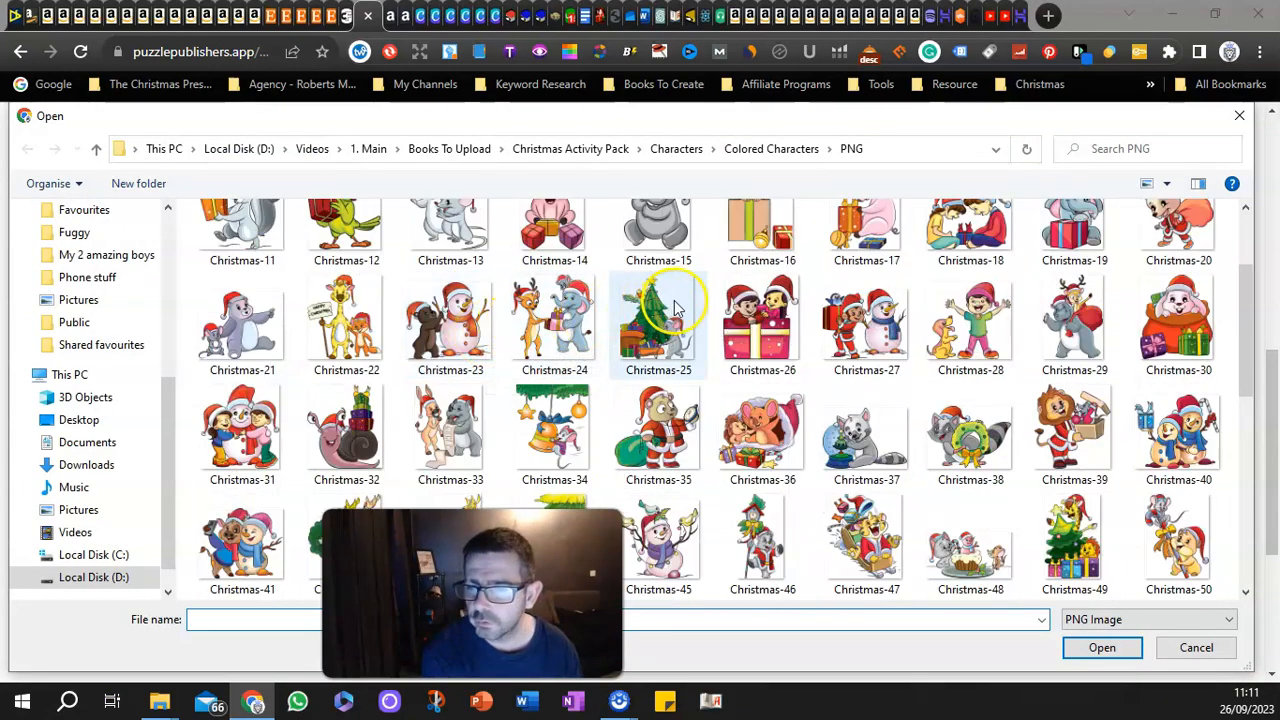
{"action": "scroll", "coordinate": [690, 308], "scroll_direction": "down", "scroll_amount": 2}
{"action": "scroll", "coordinate": [705, 309], "scroll_direction": "down", "scroll_amount": 2}
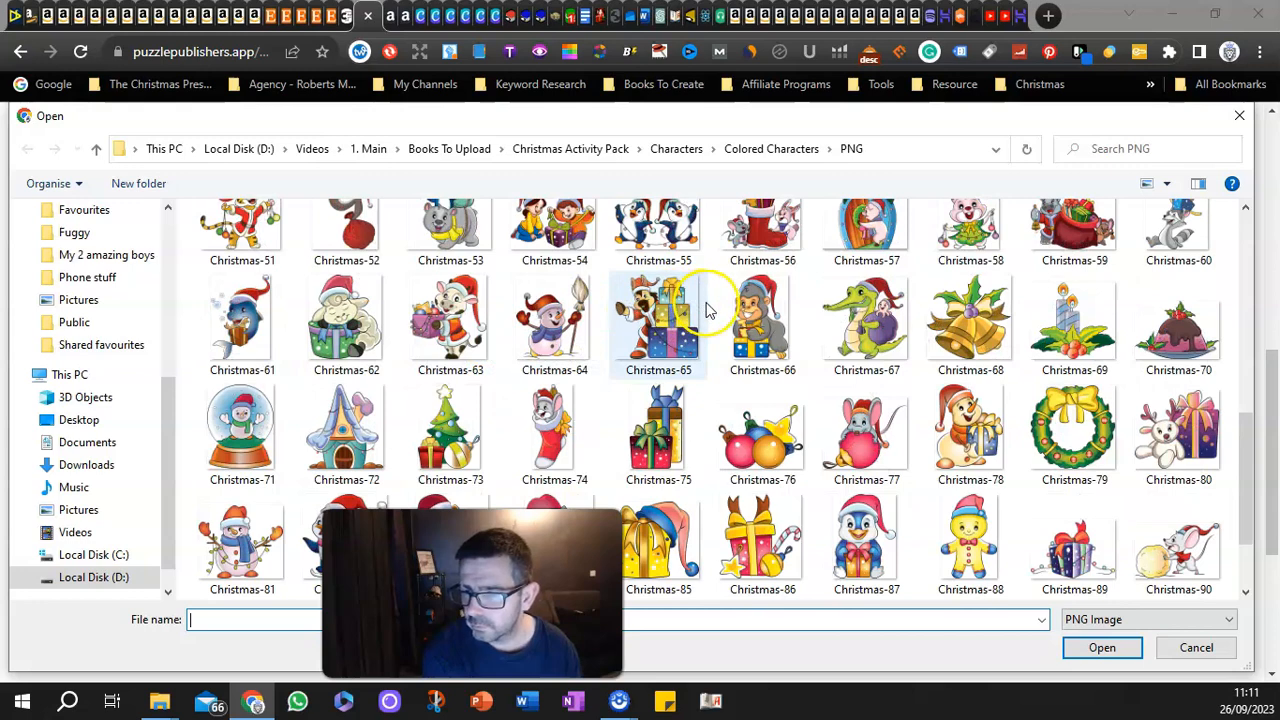
{"action": "scroll", "coordinate": [705, 309], "scroll_direction": "down", "scroll_amount": 1}
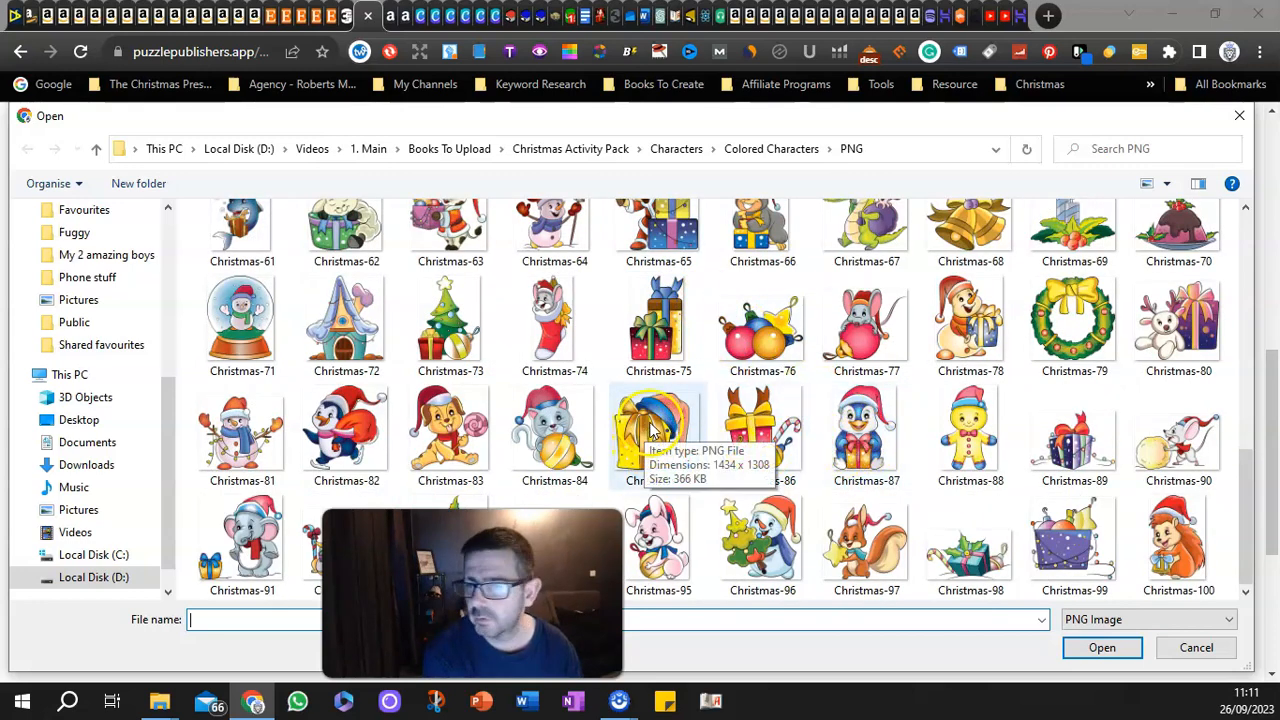
{"action": "scroll", "coordinate": [660, 420], "scroll_direction": "up", "scroll_amount": 1}
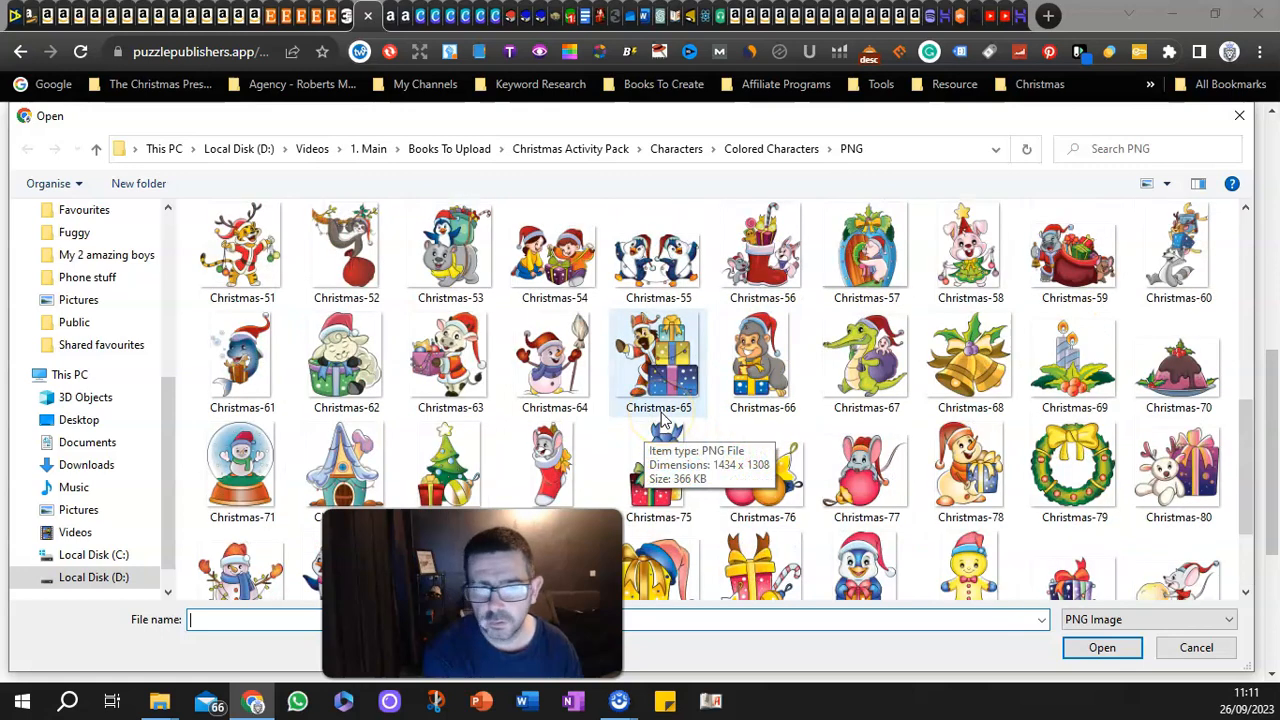
{"action": "scroll", "coordinate": [662, 420], "scroll_direction": "up", "scroll_amount": 2}
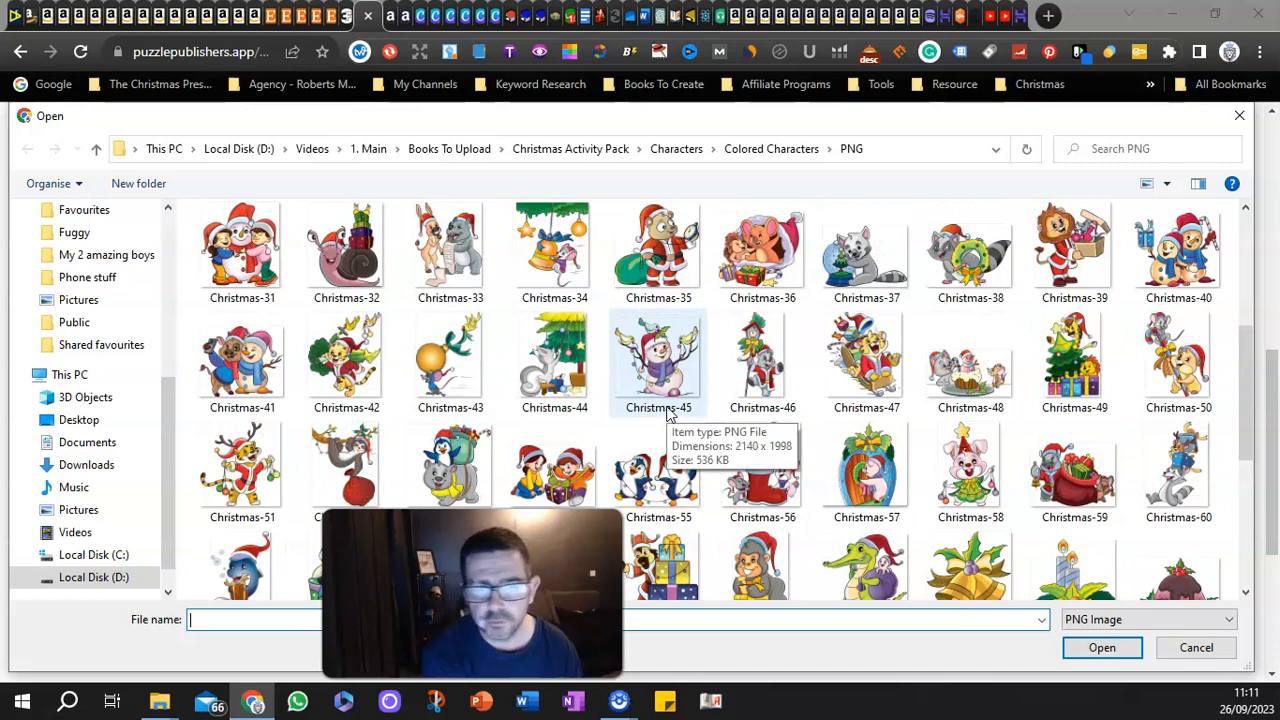
{"action": "scroll", "coordinate": [668, 416], "scroll_direction": "up", "scroll_amount": 2}
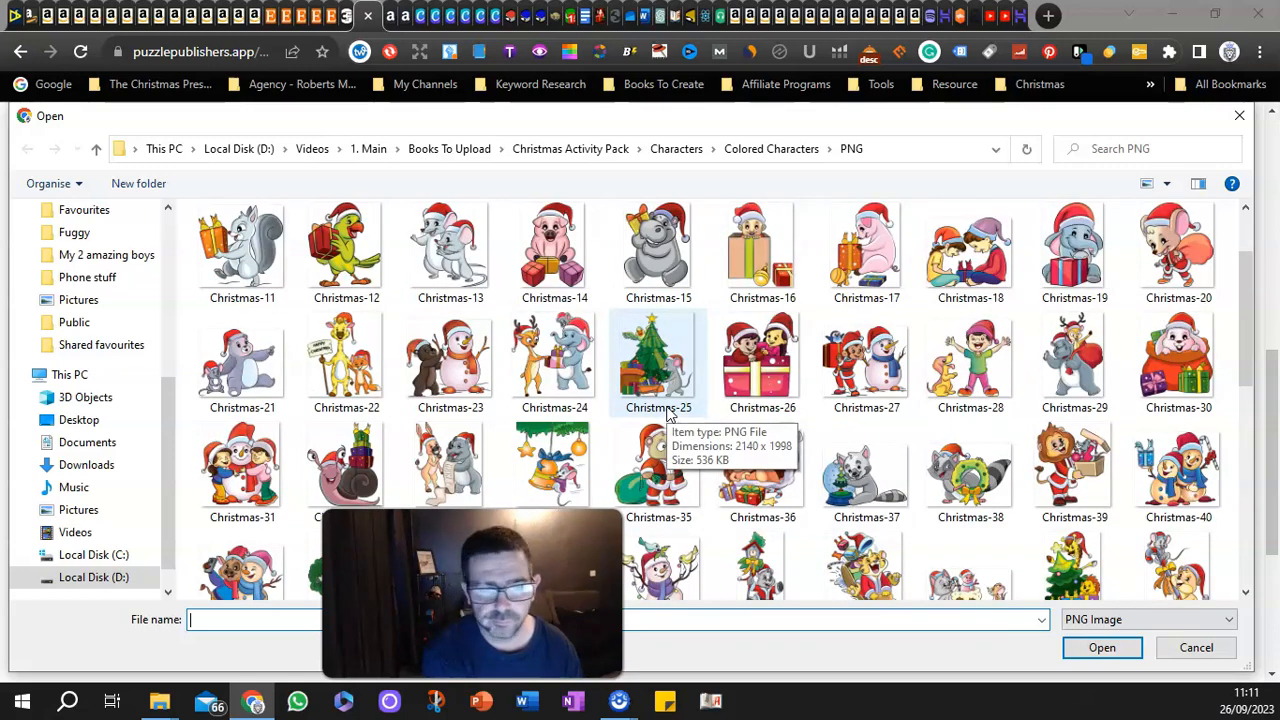
{"action": "scroll", "coordinate": [668, 416], "scroll_direction": "up", "scroll_amount": 1}
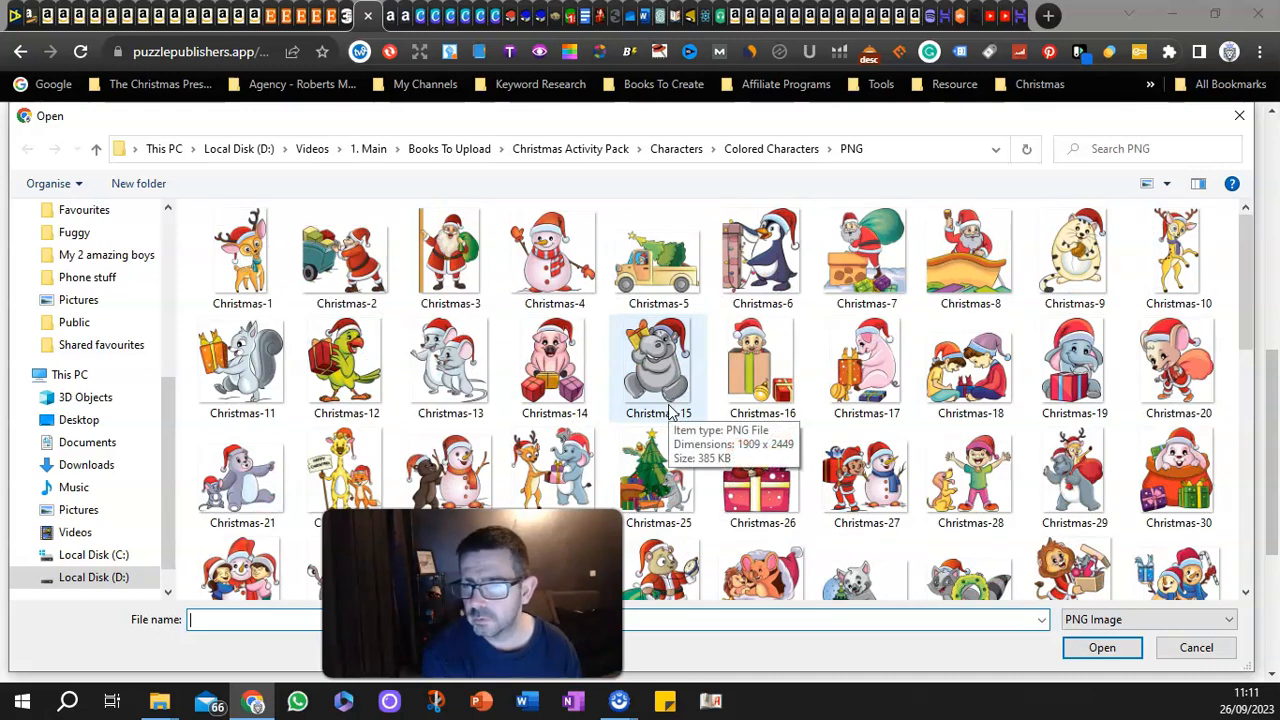
{"action": "left_click", "coordinate": [450, 255]}
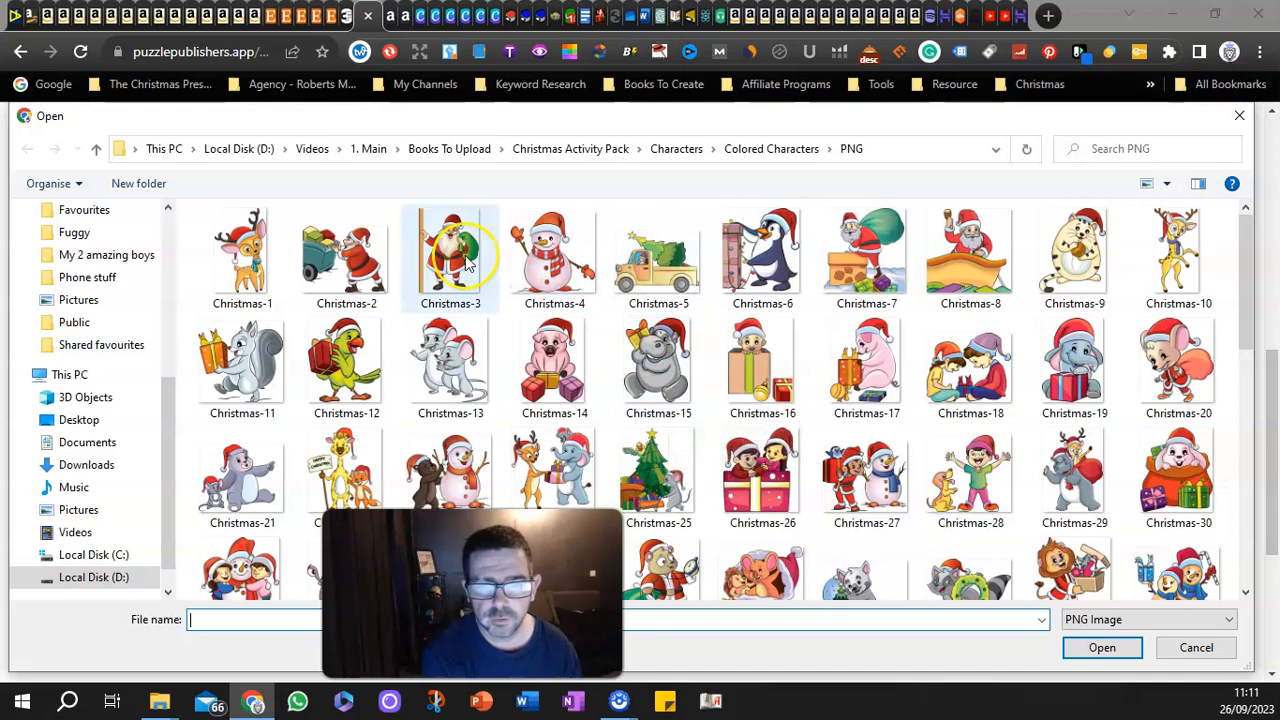
{"action": "left_click", "coordinate": [1102, 647]}
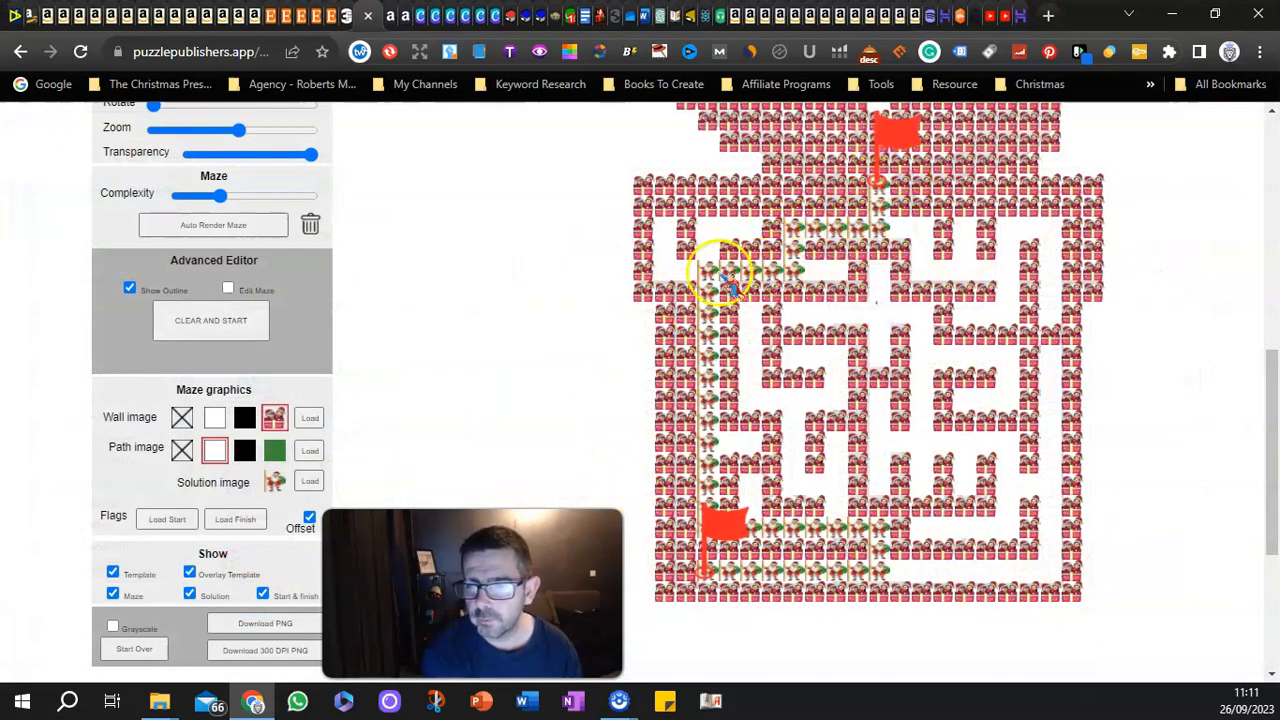
Step: Move the lower-left flag into the enclosed corridor in the right half of the maze, and hide the start and finish flags
{"action": "left_click_drag", "start_coordinate": [705, 577], "coordinate": [972, 412]}
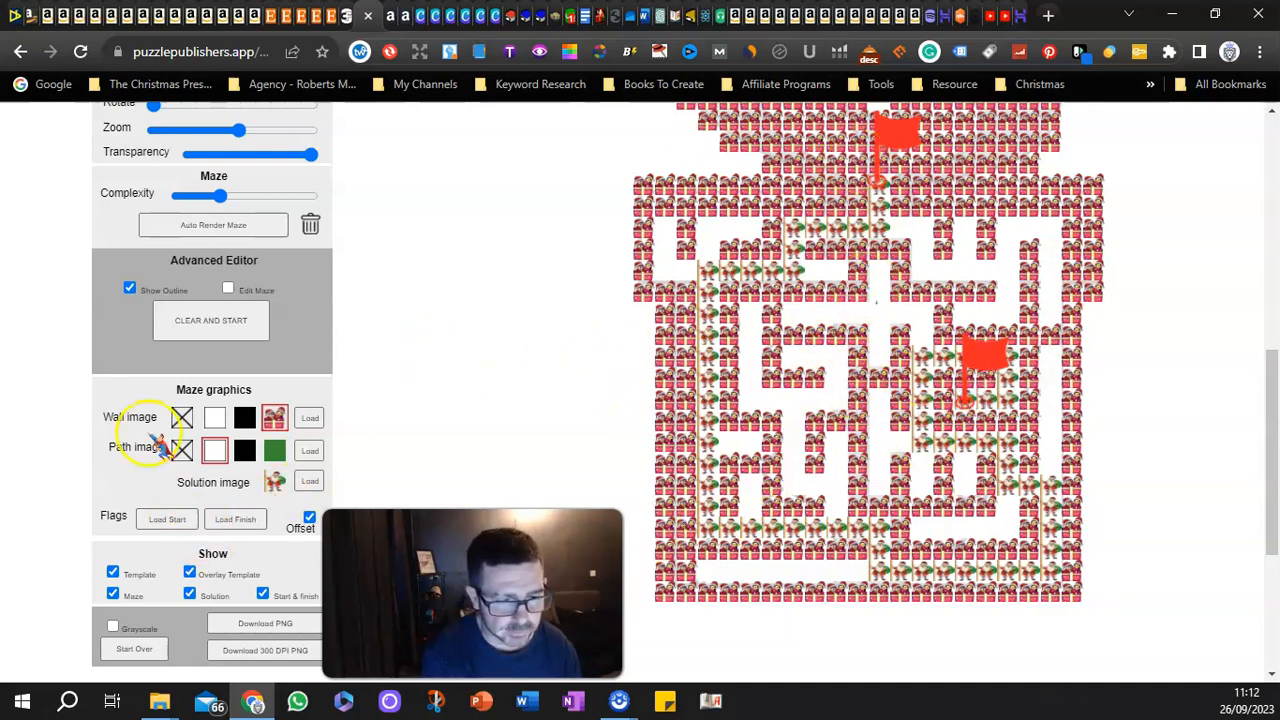
{"action": "scroll", "coordinate": [172, 510], "scroll_direction": "down", "scroll_amount": 1}
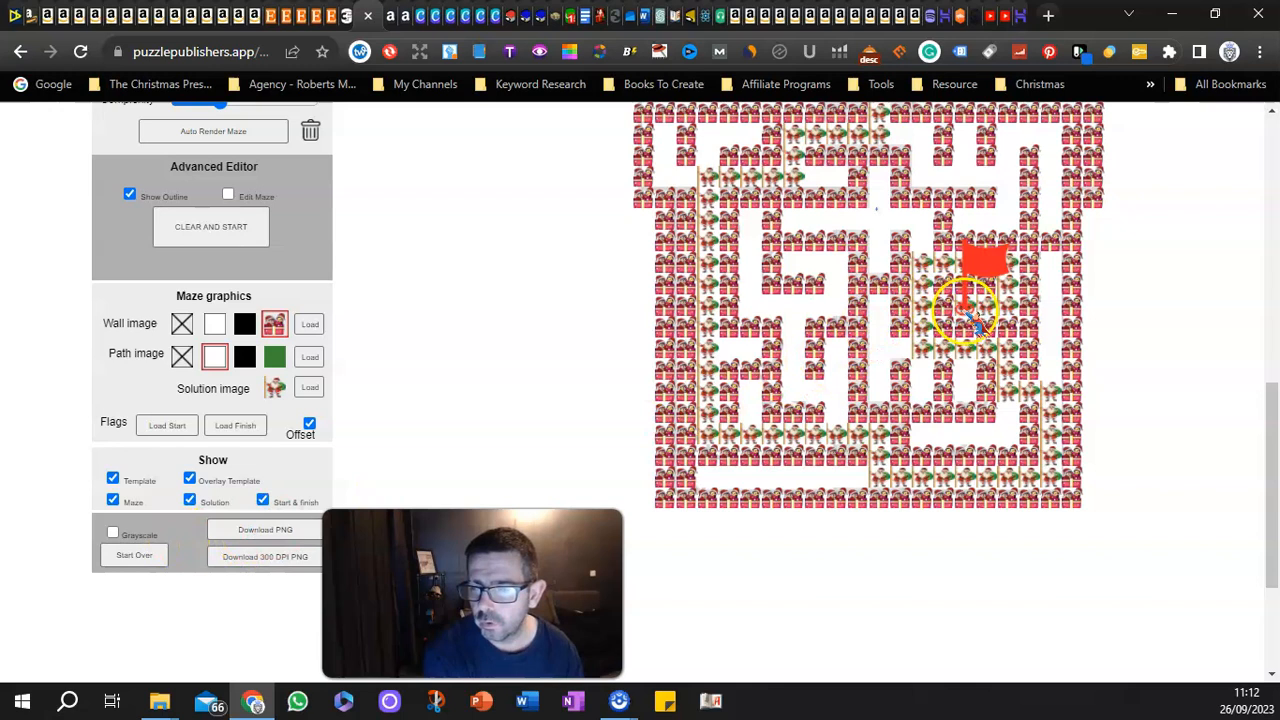
{"action": "left_click", "coordinate": [264, 500]}
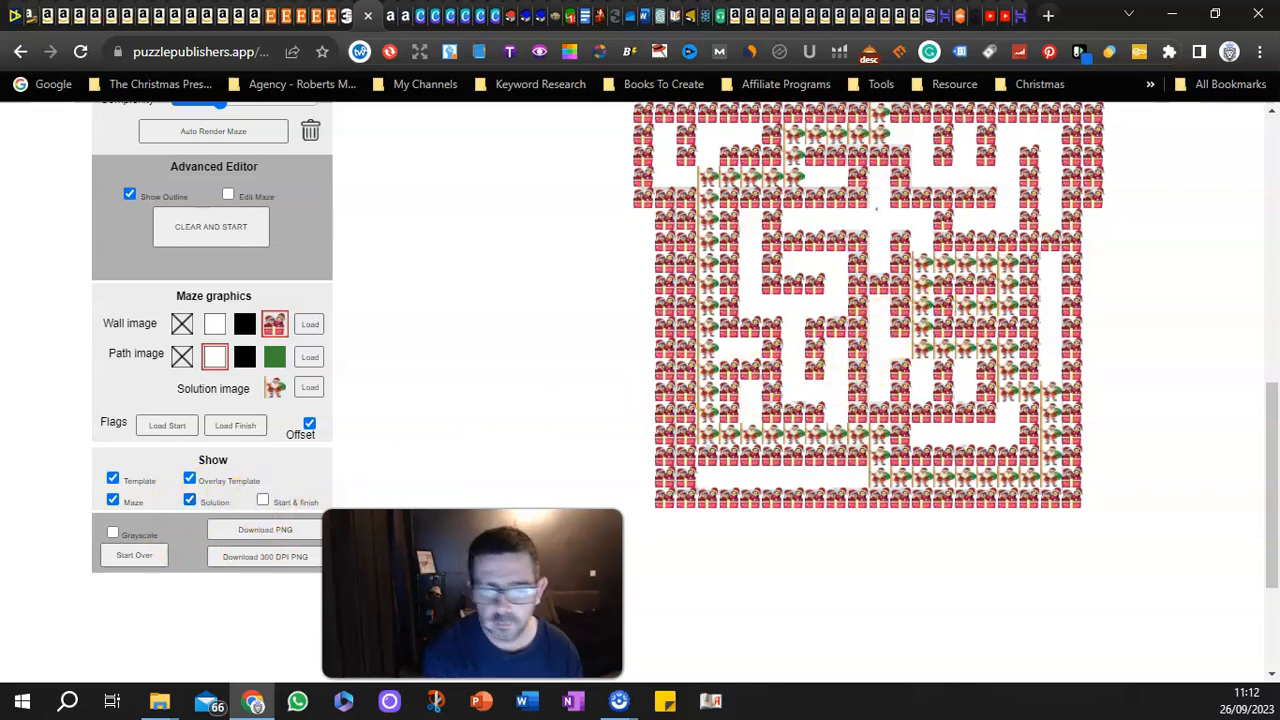
Step: Download the maze as a PNG once with the solution shown and once with it hidden, and show the solution again
{"action": "left_click", "coordinate": [258, 530]}
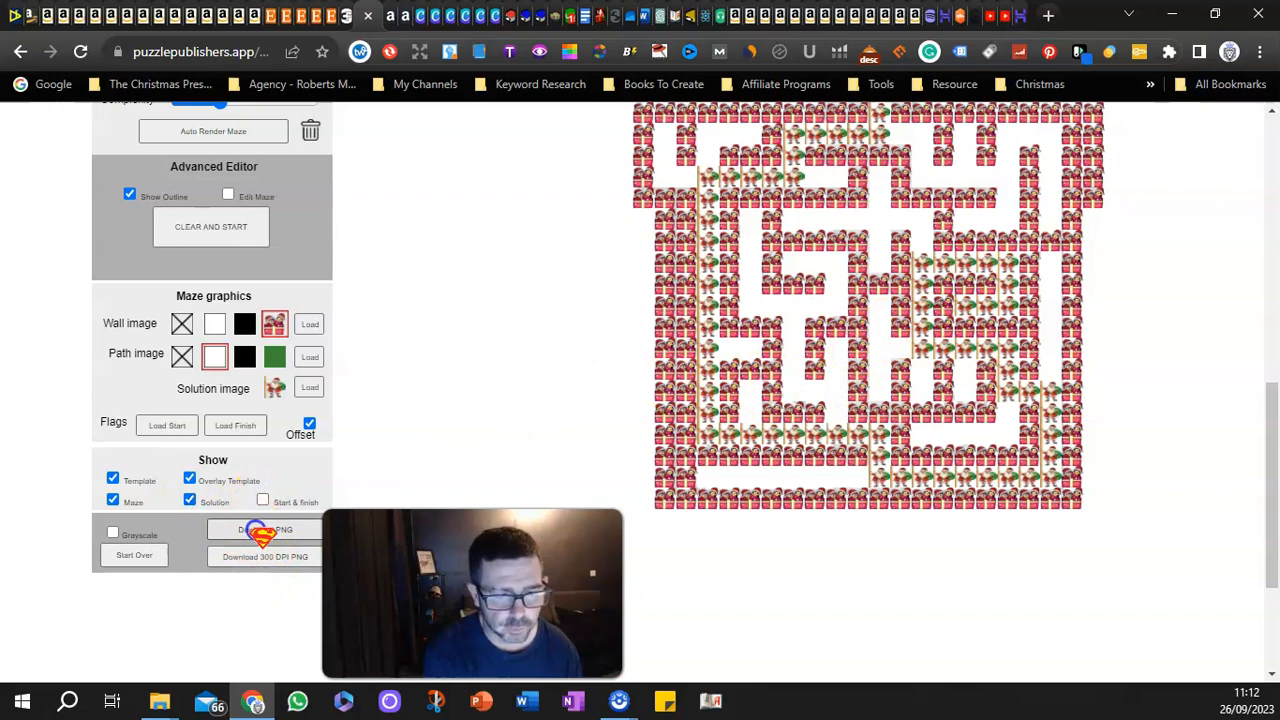
{"action": "left_click", "coordinate": [192, 501]}
{"action": "left_click", "coordinate": [250, 530]}
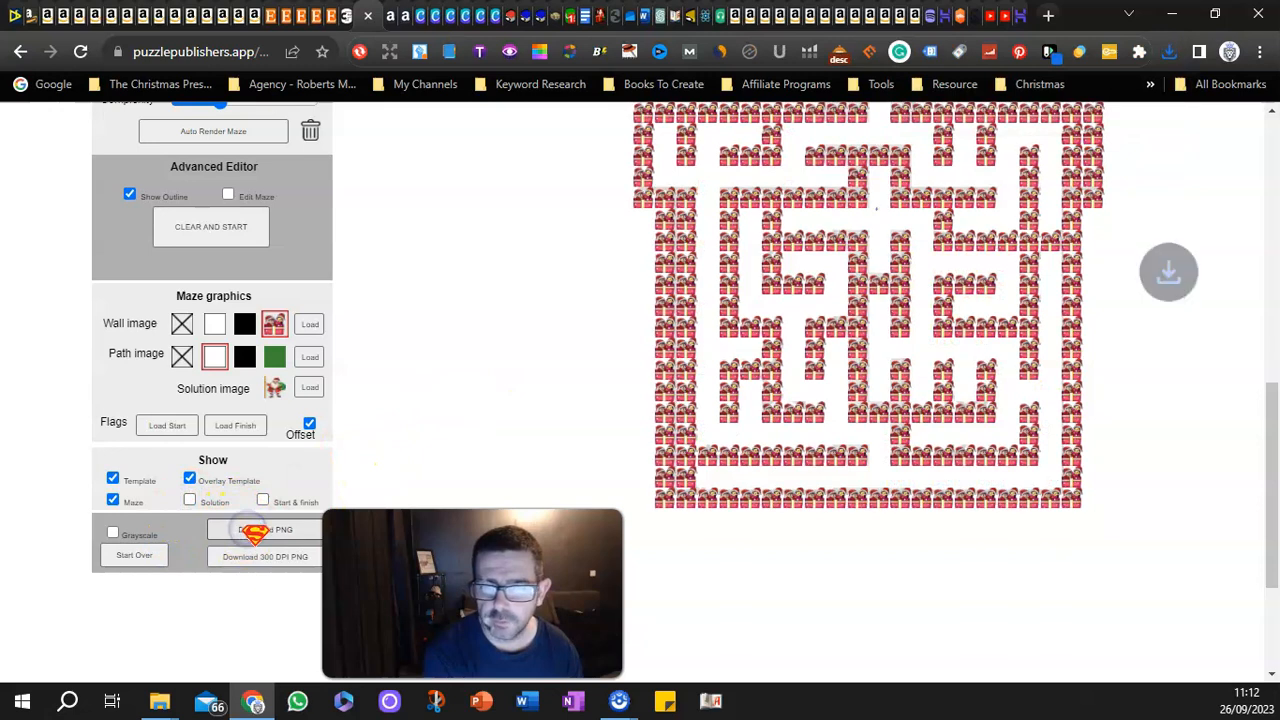
{"action": "left_click", "coordinate": [191, 500]}
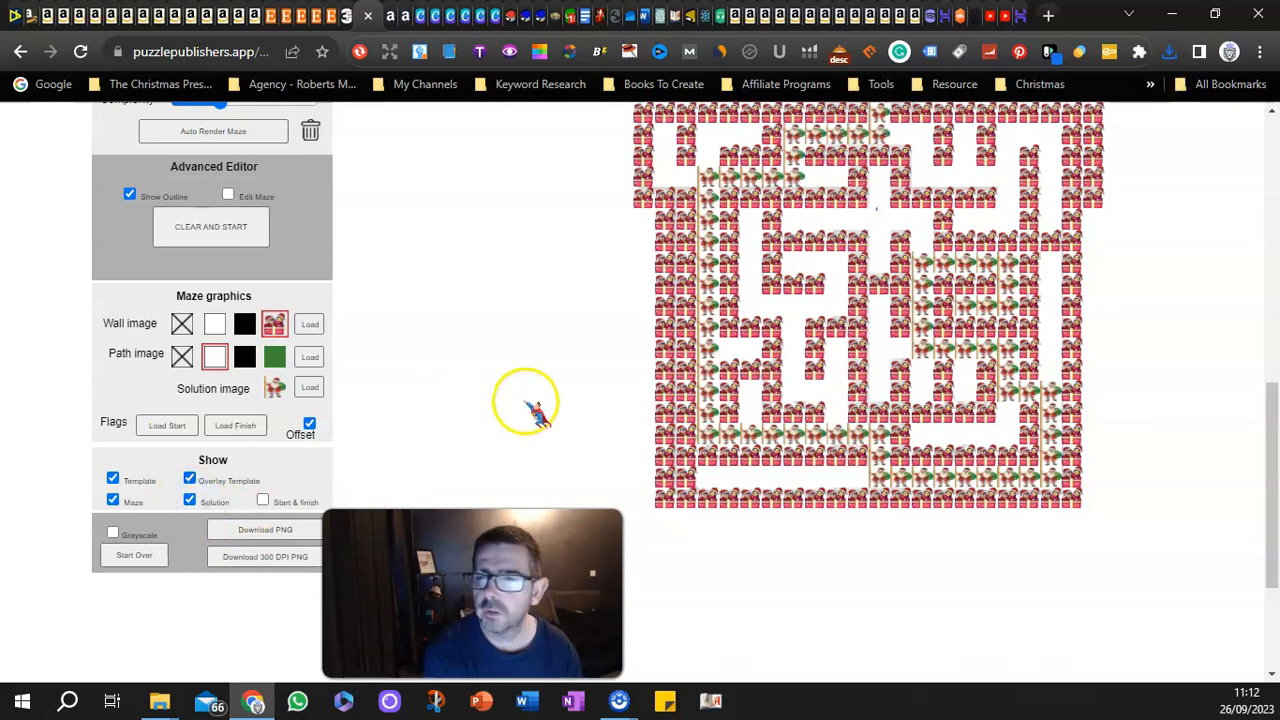
{"action": "scroll", "coordinate": [492, 422], "scroll_direction": "up", "scroll_amount": 1}
{"action": "scroll", "coordinate": [490, 418], "scroll_direction": "up", "scroll_amount": 1}
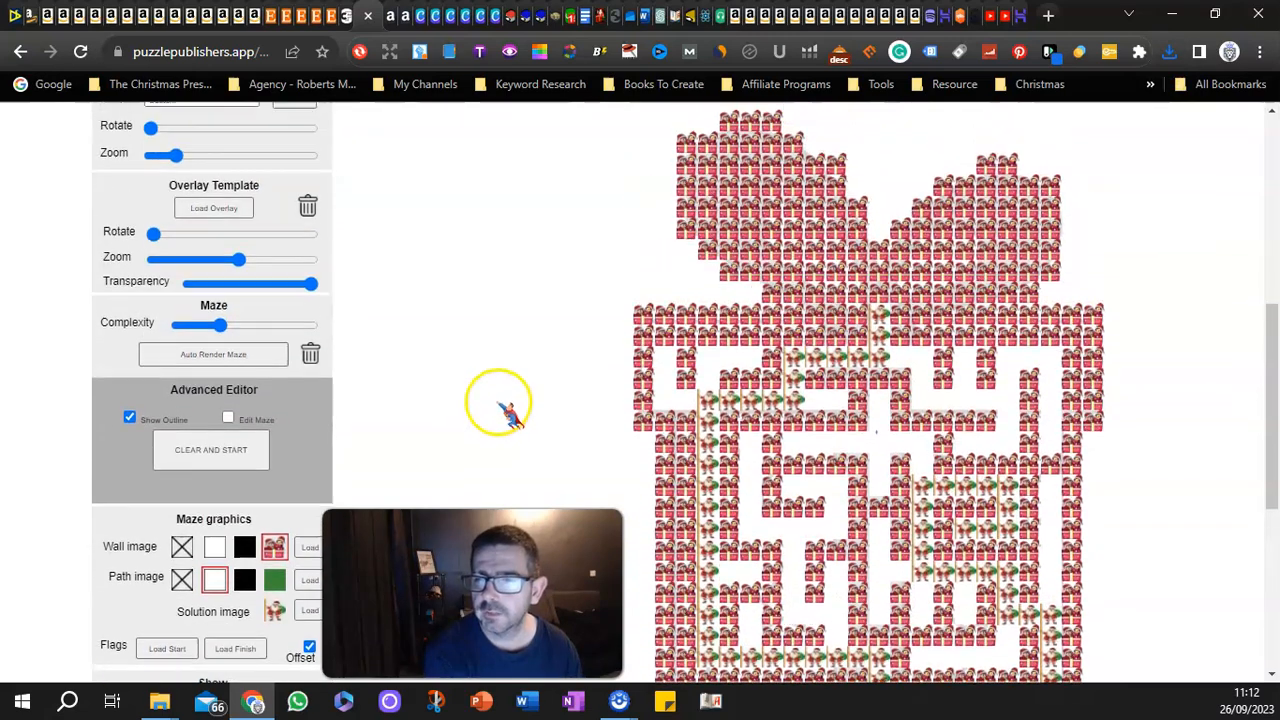
{"action": "scroll", "coordinate": [515, 400], "scroll_direction": "down", "scroll_amount": 1}
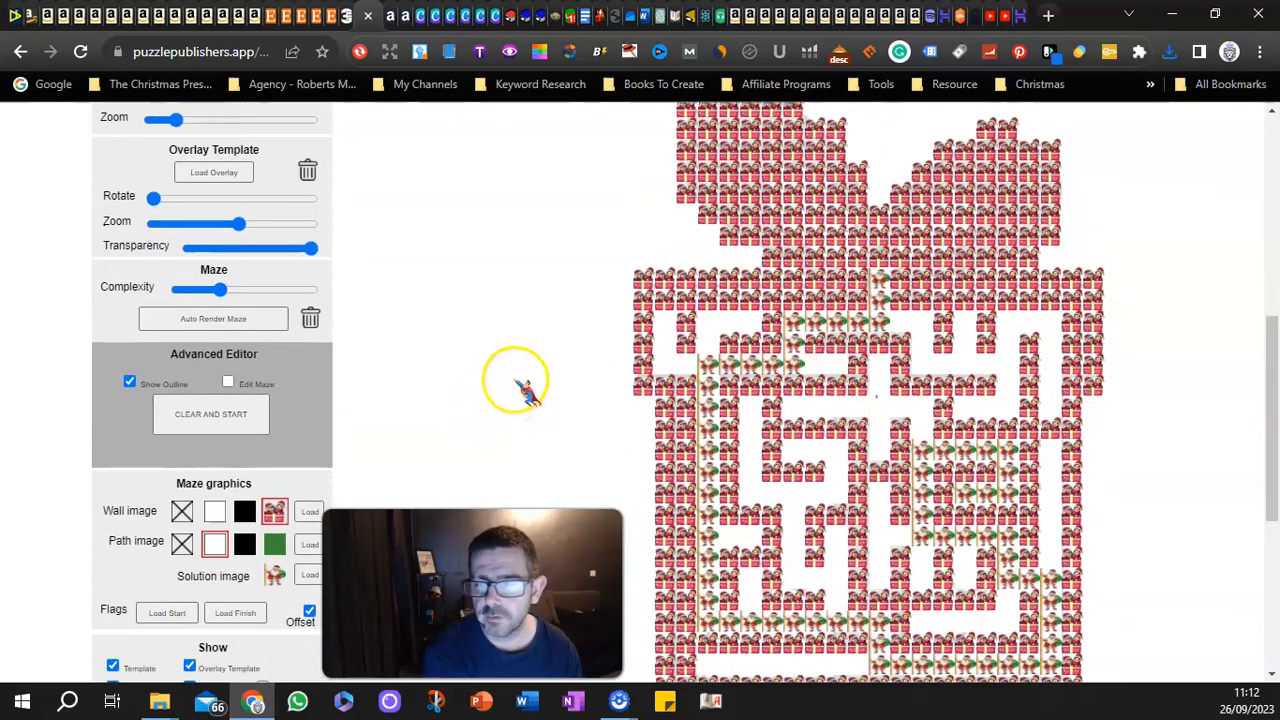